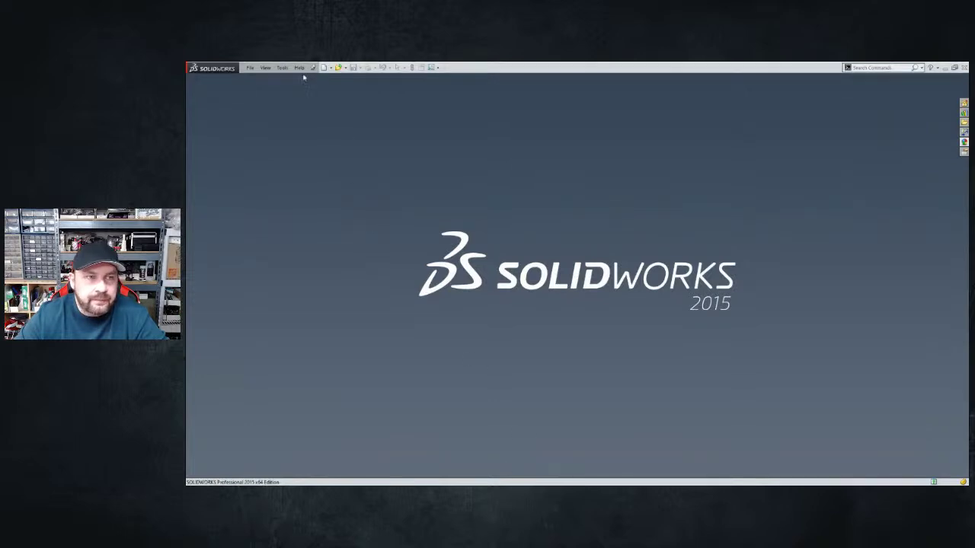
- Open the Evolution 2011 chassis assembly
left_click(250, 68)
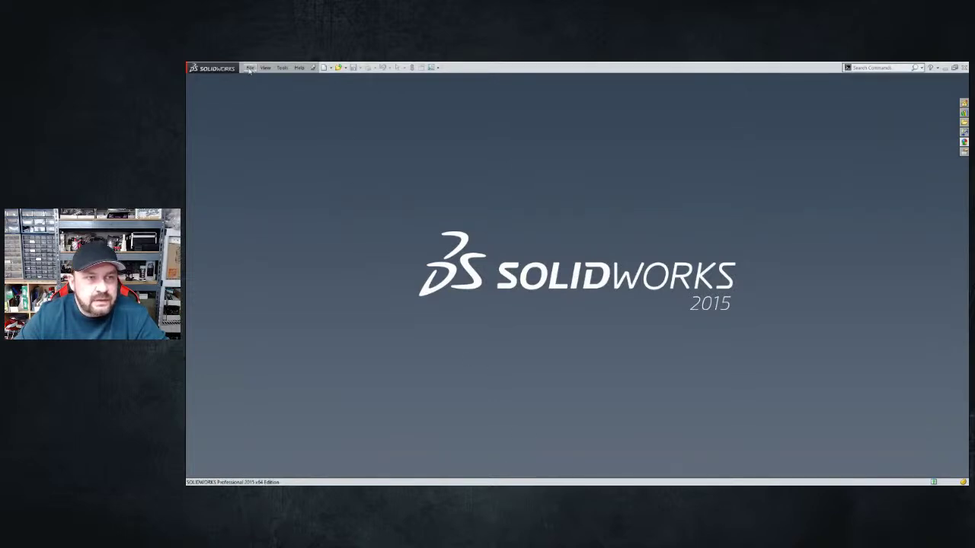
left_click(279, 100)
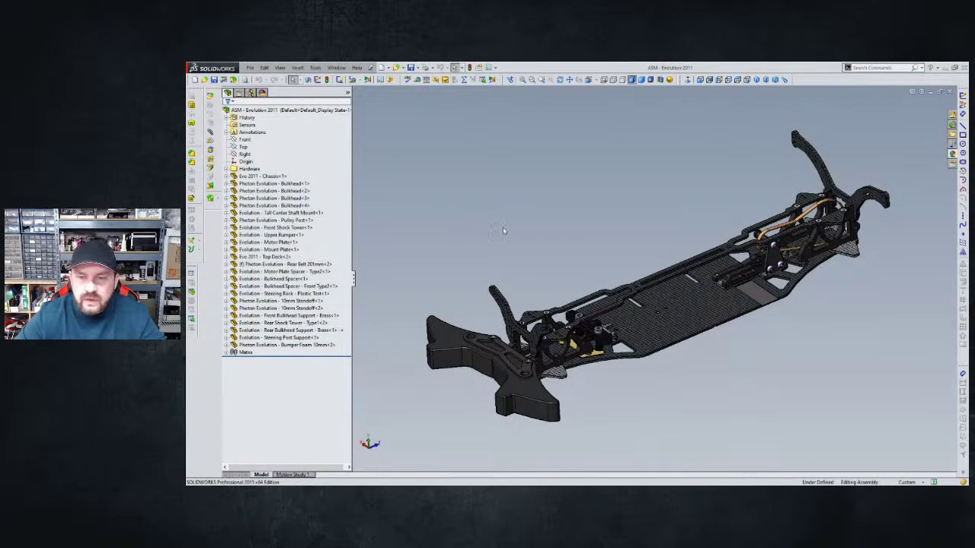
- Examine the complete chassis assembly from above and from its underside
key("Down")
key("Down")
key("Down")
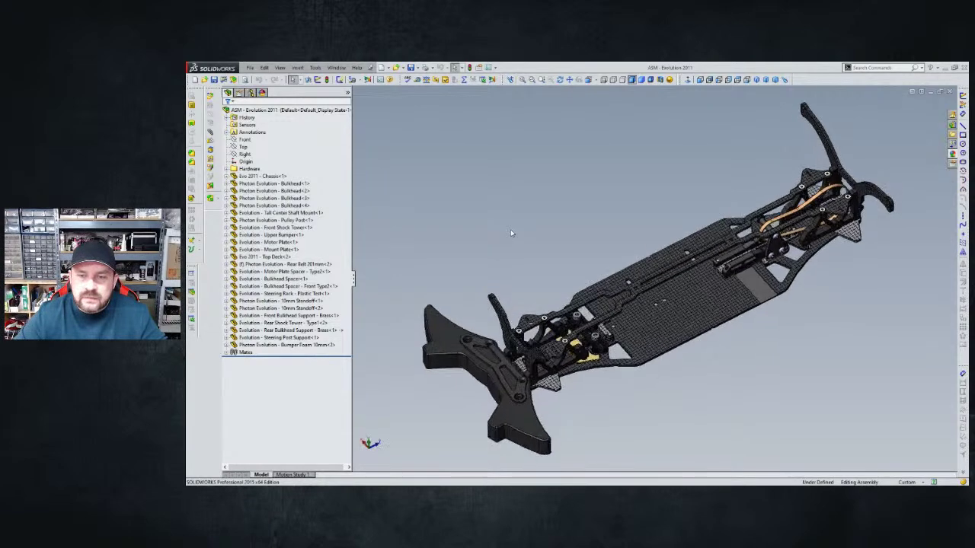
key("Up")
key("Up")
key("Up")
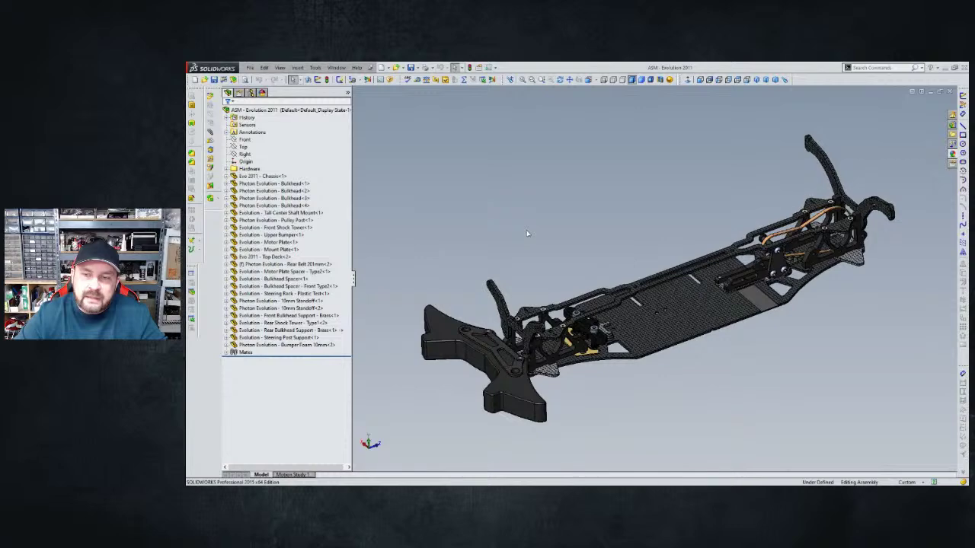
key("Up")
key("Up")
key("Up")
key("Up")
key("Up")
key("Up")
key("Up")
key("Up")
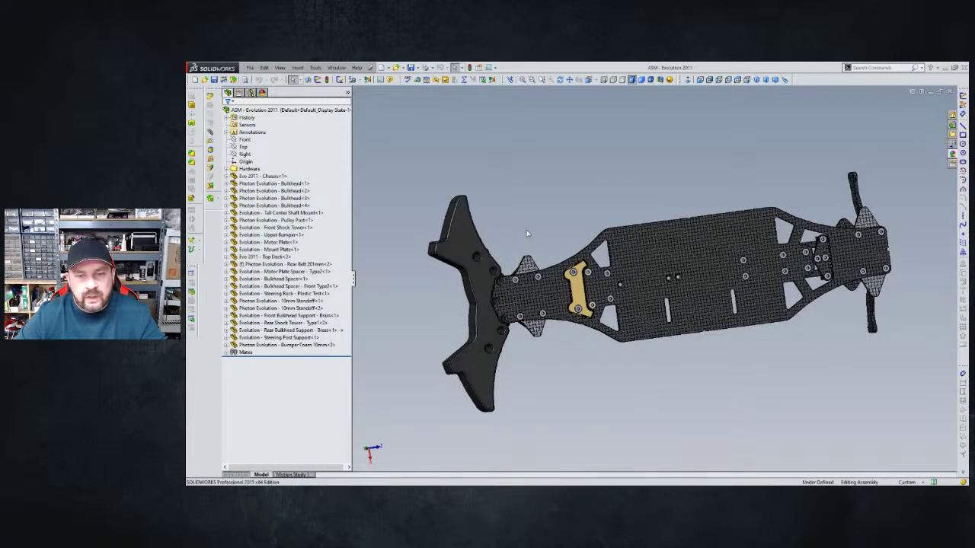
key("Down")
key("Down")
key("Down")
key("Down")
key("Down")
key("Down")
key("Down")
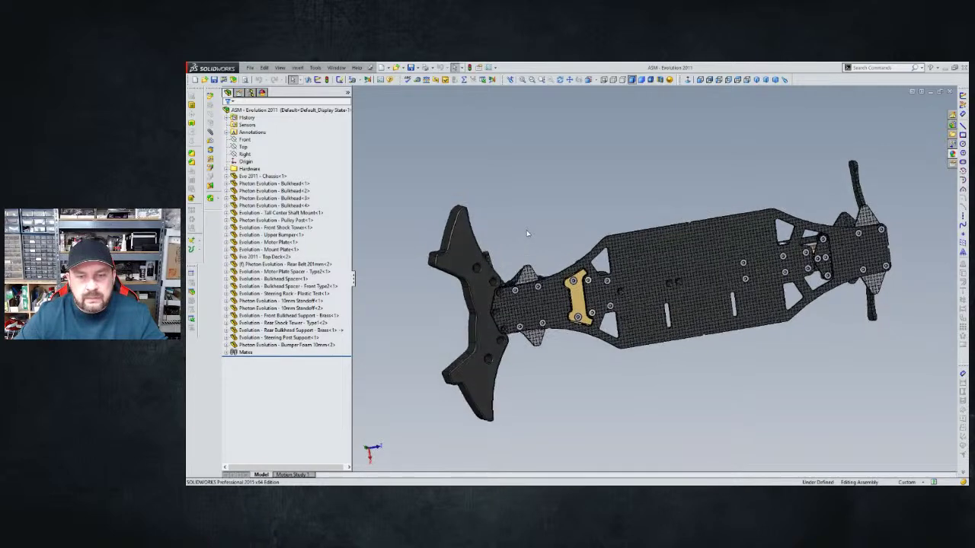
key("Down")
key("Down")
key("Down")
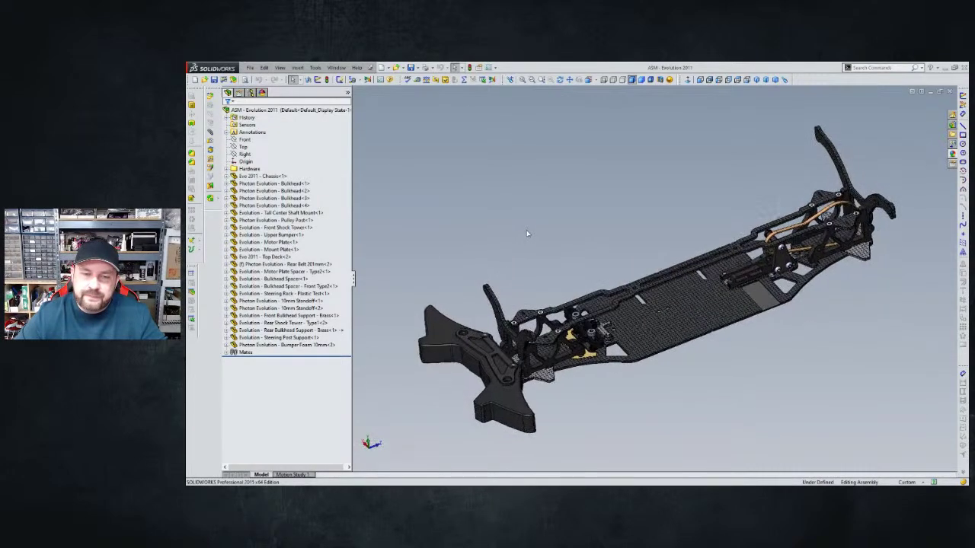
key("Down")
key("Down")
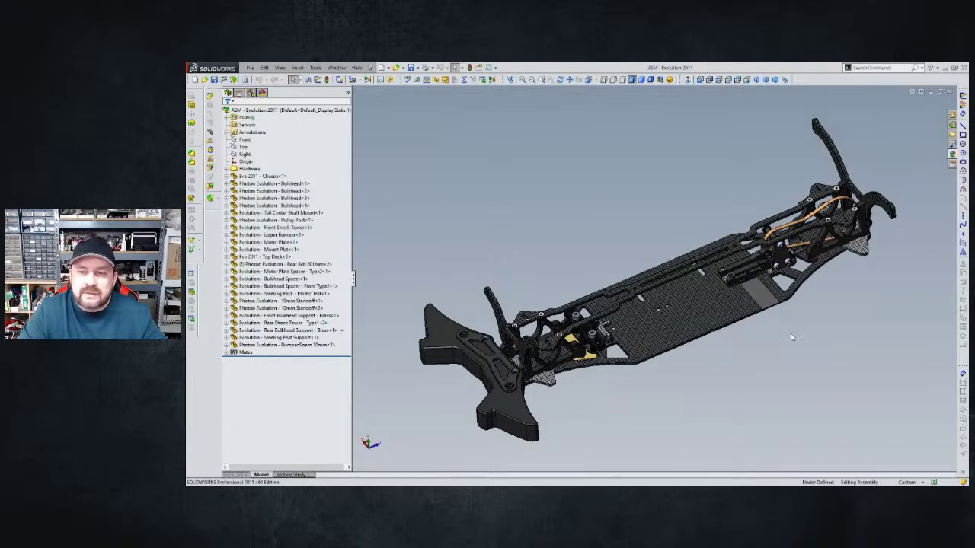
middle_click_drag(796, 334, 805, 298)
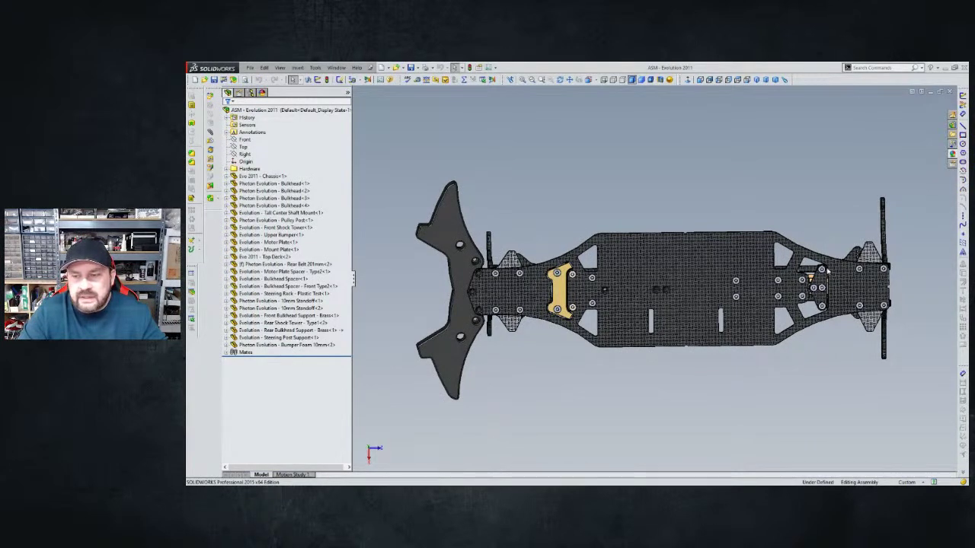
- Examine the rear end closely, covering the belt, motor mount, bulkheads and the chassis underside screws
middle_click_drag(824, 308, 859, 355)
scroll(876, 312, "down", 5)
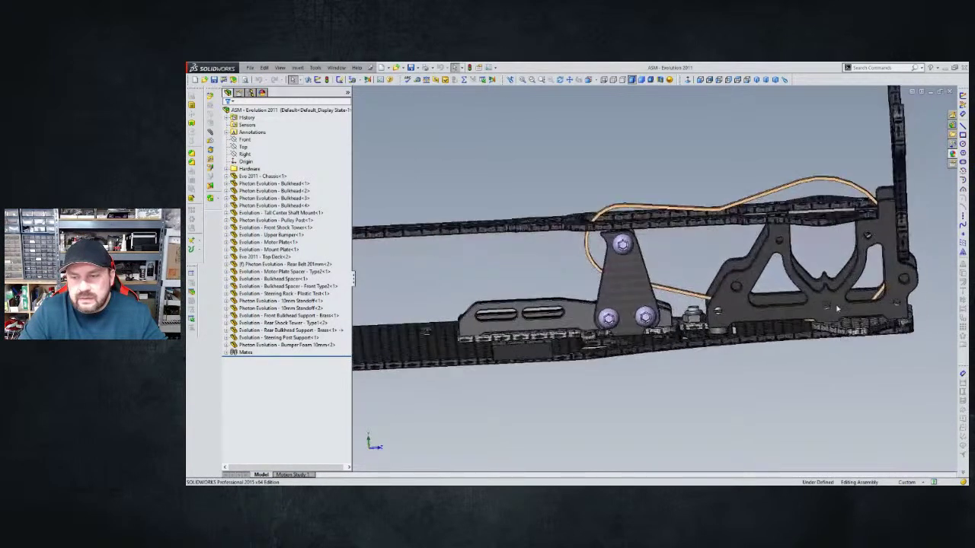
middle_click_drag(832, 318, 722, 336)
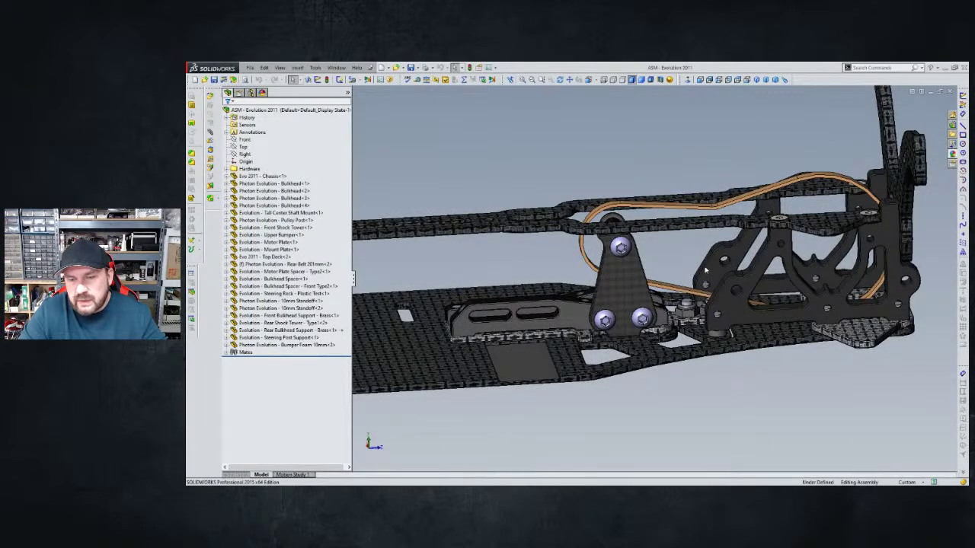
middle_click_drag(705, 270, 713, 326)
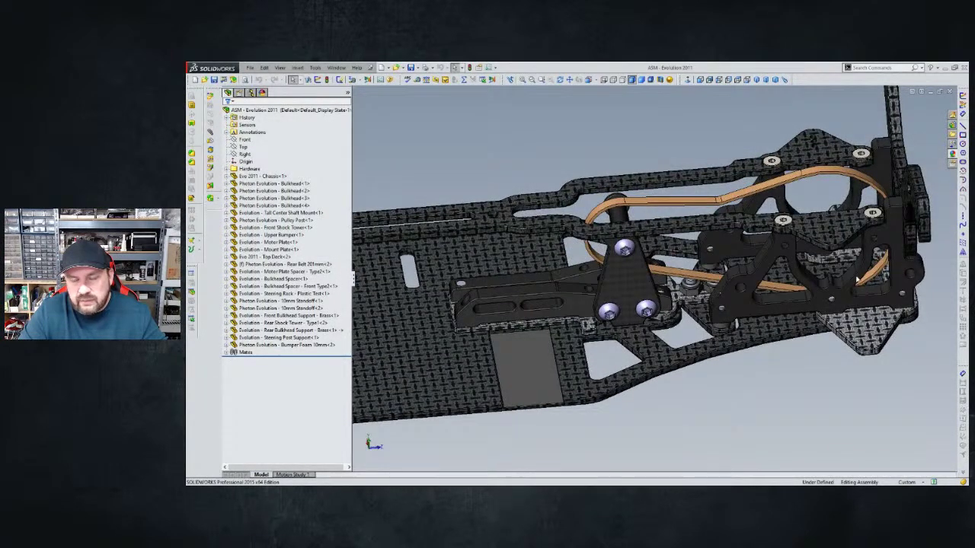
middle_click_drag(685, 394, 673, 314)
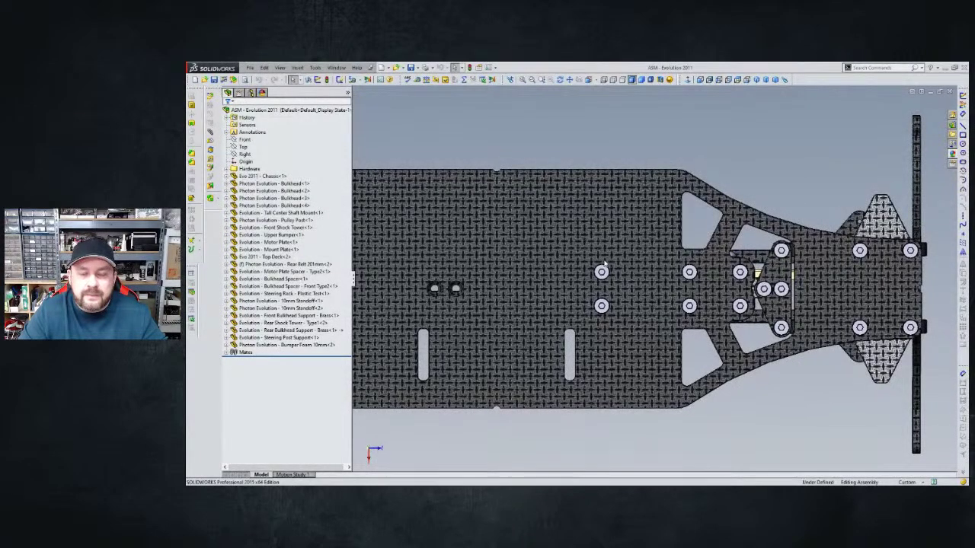
middle_click_drag(602, 276, 606, 358)
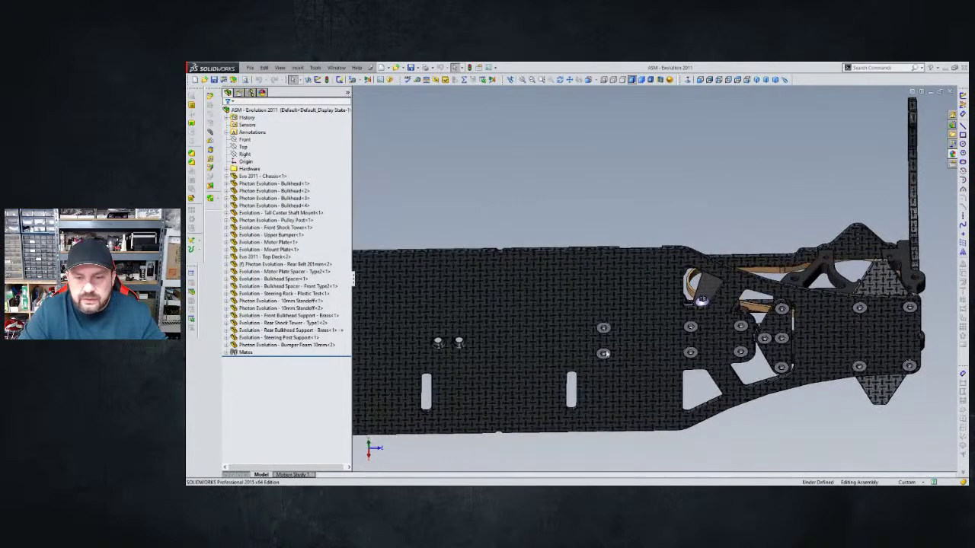
middle_click_drag(677, 369, 744, 322)
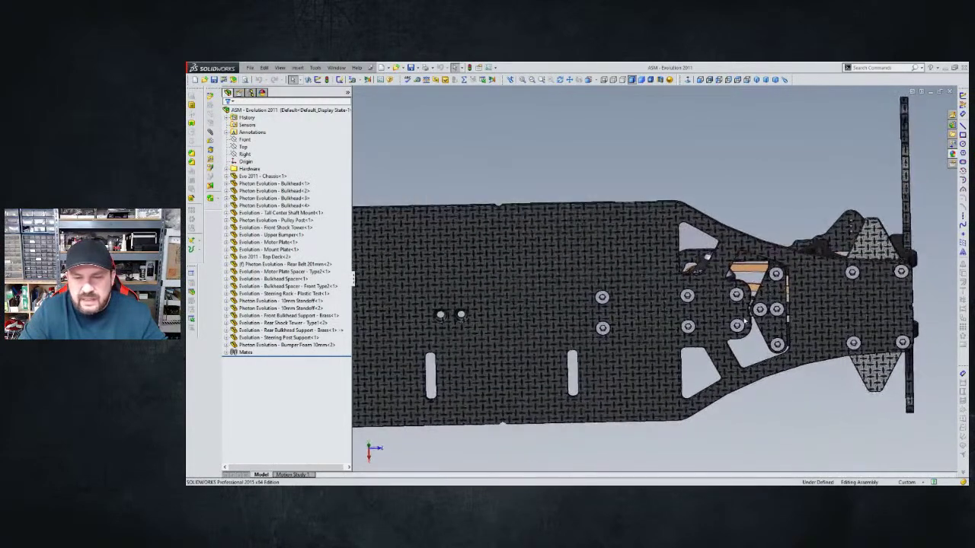
middle_click_drag(602, 303, 641, 326)
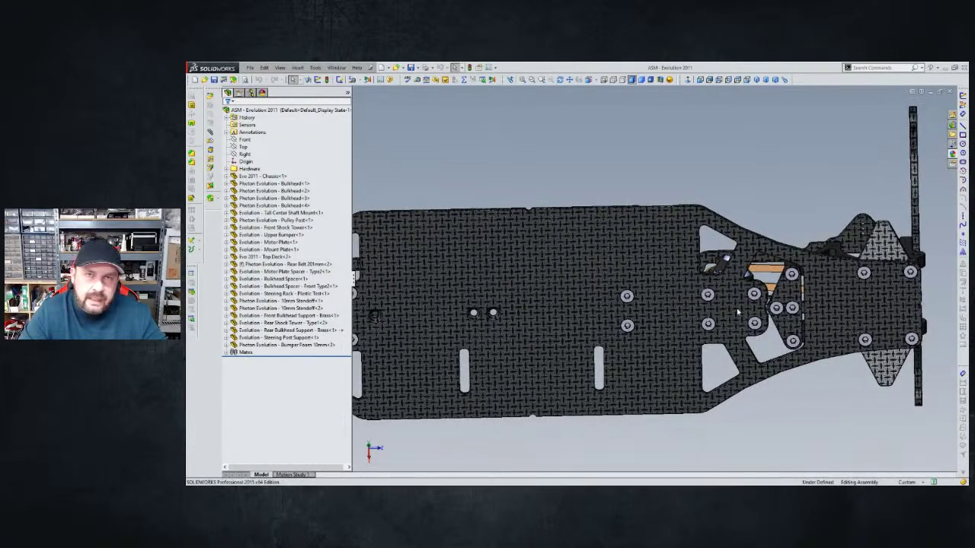
scroll(735, 312, "up", 1)
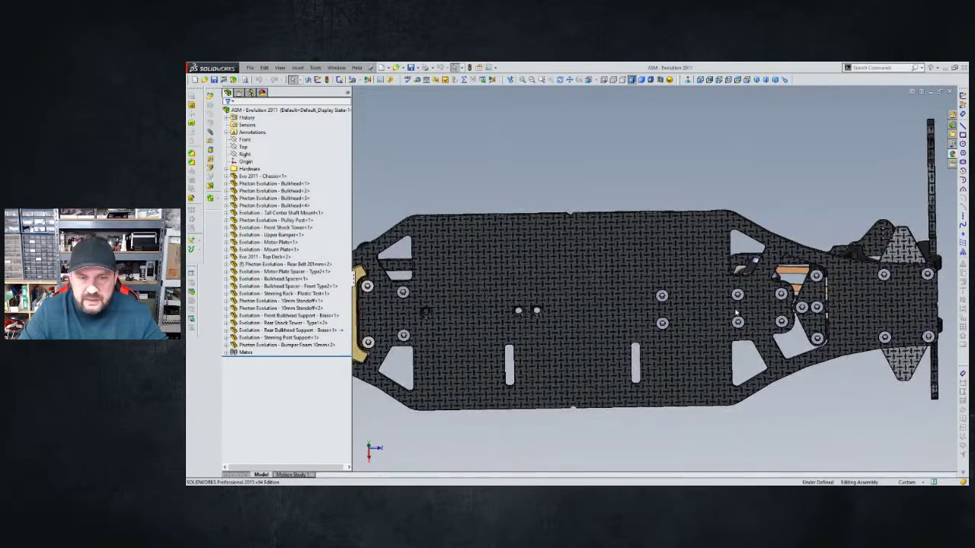
- Examine the front end around the bulkheads, brass support and steering posts from below and above
scroll(688, 320, "up", 3)
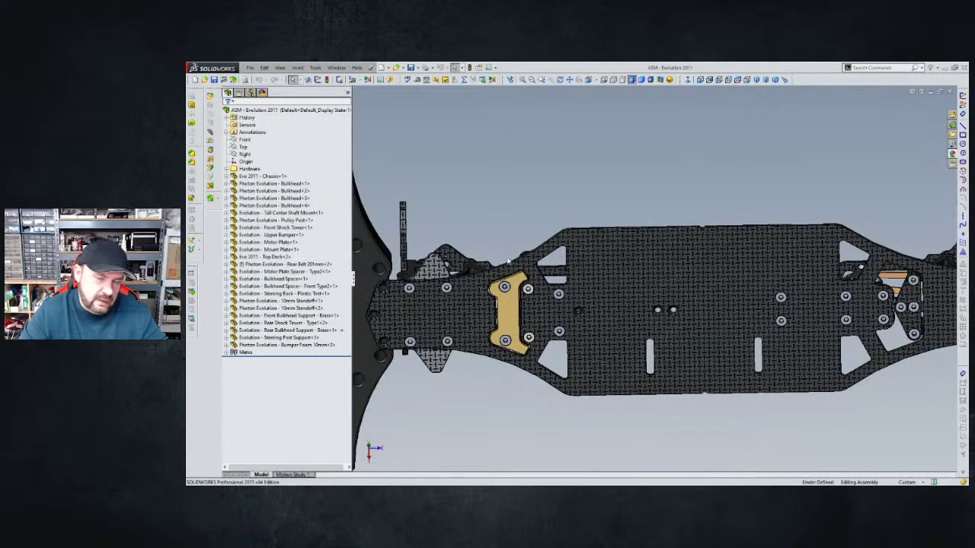
middle_click_drag(521, 369, 511, 371)
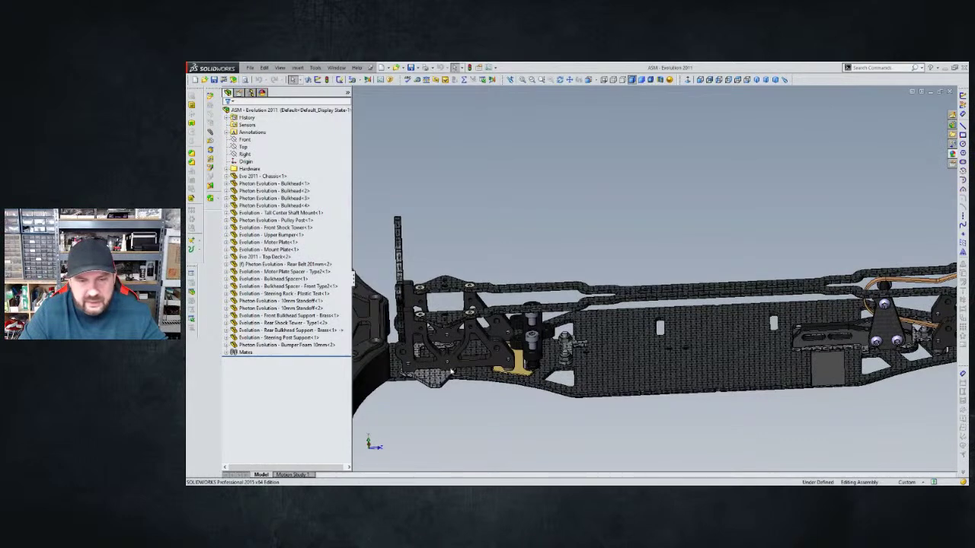
middle_click_drag(515, 374, 468, 380)
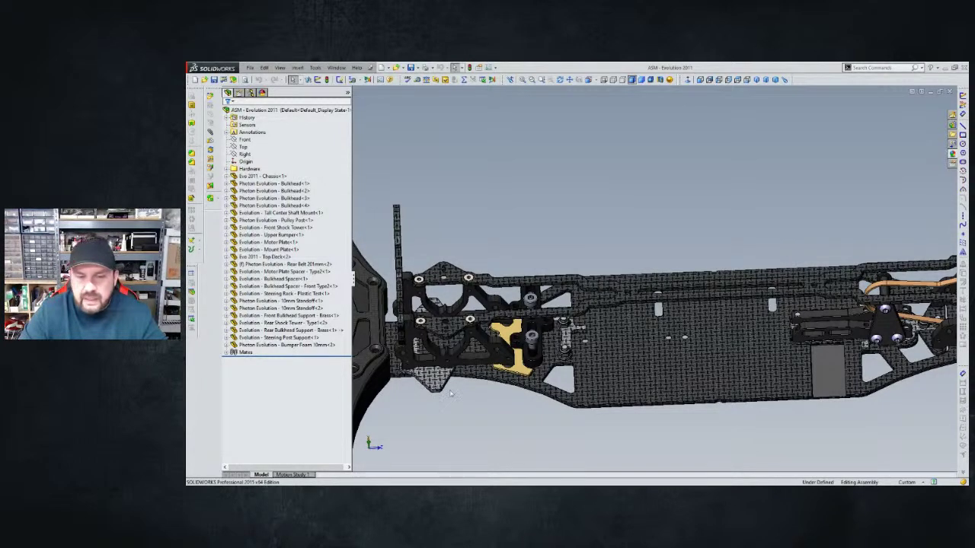
key("Down")
key("Down")
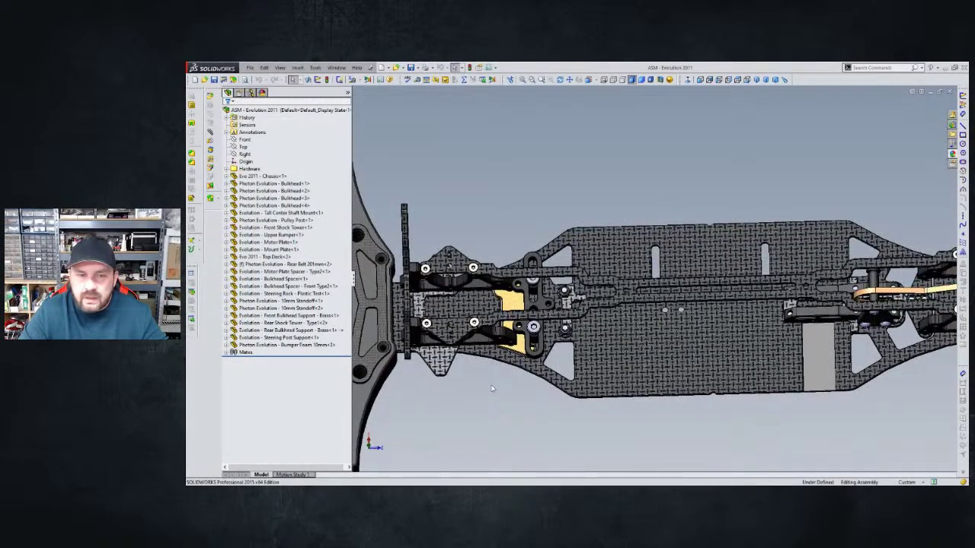
key("ctrl+7")
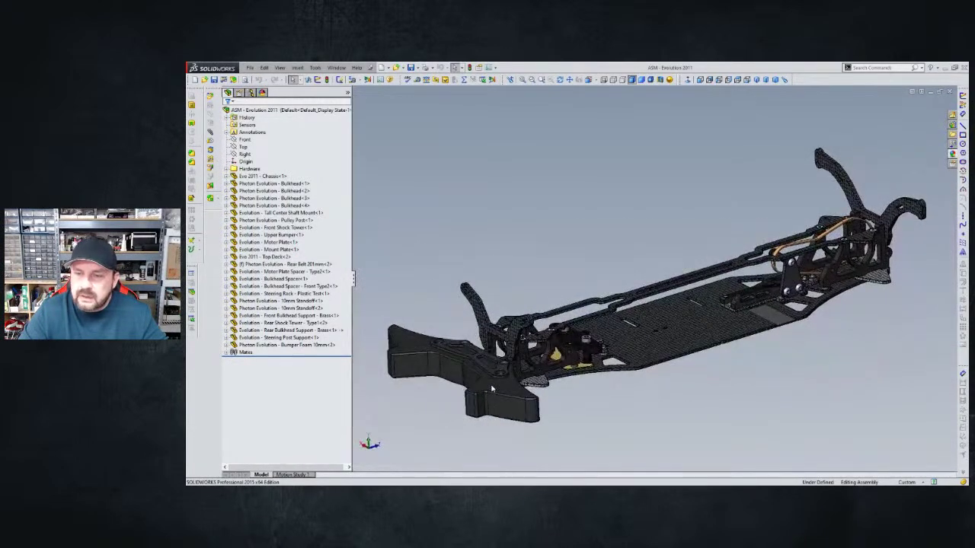
middle_click_drag(602, 357, 643, 337)
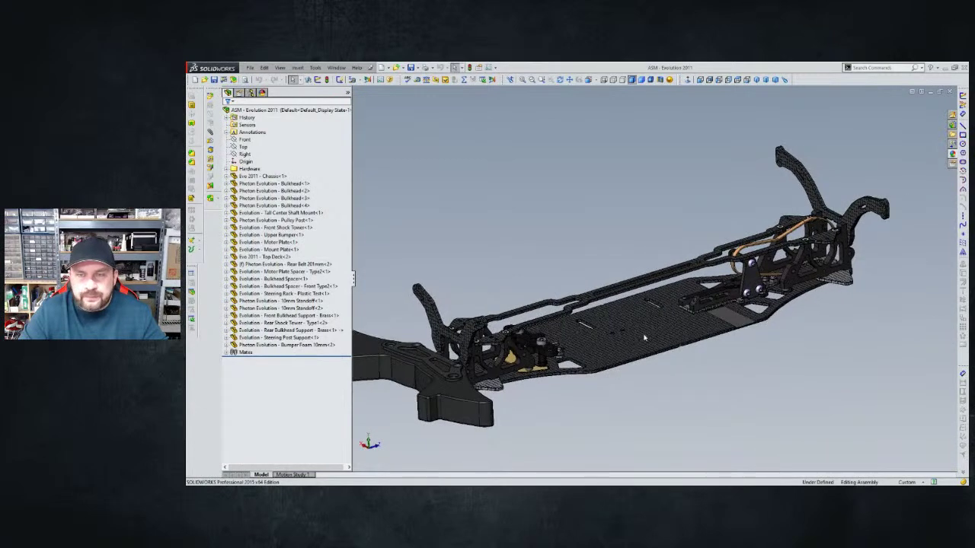
middle_click_drag(713, 326, 630, 275)
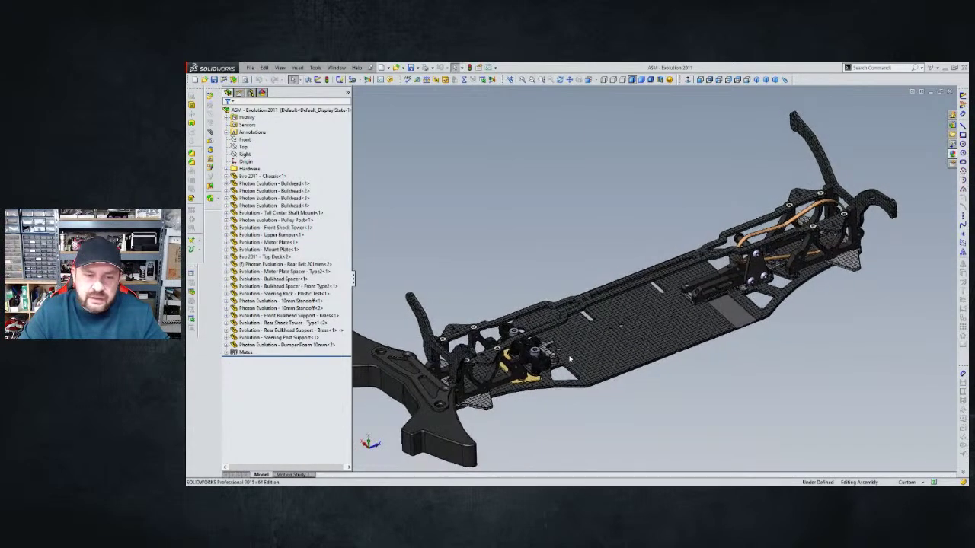
scroll(521, 400, "up", 2)
scroll(521, 402, "down", 3)
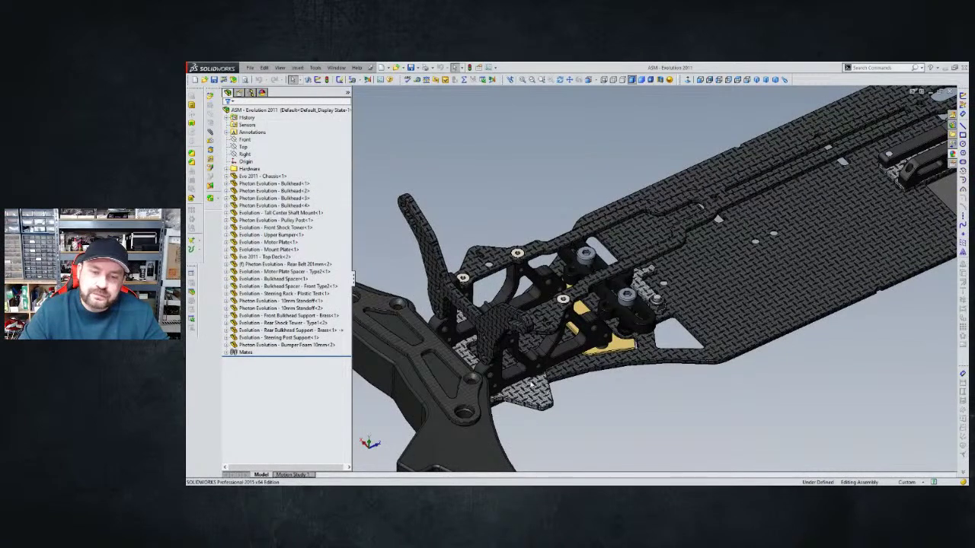
middle_click_drag(576, 396, 572, 396)
scroll(650, 404, "up", 2)
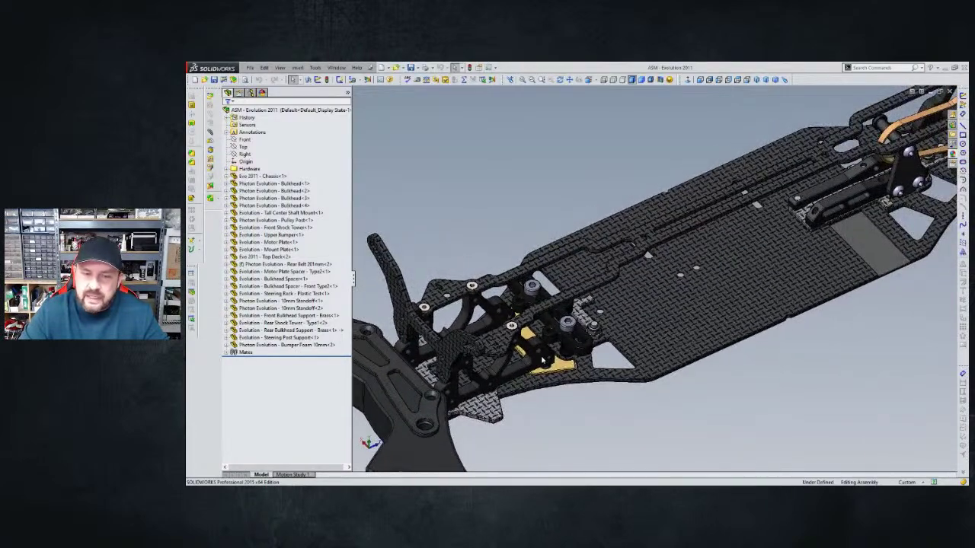
- Open the Tall Center Shaft Mount part from the assembly in its own window
middle_click_drag(670, 316, 653, 301)
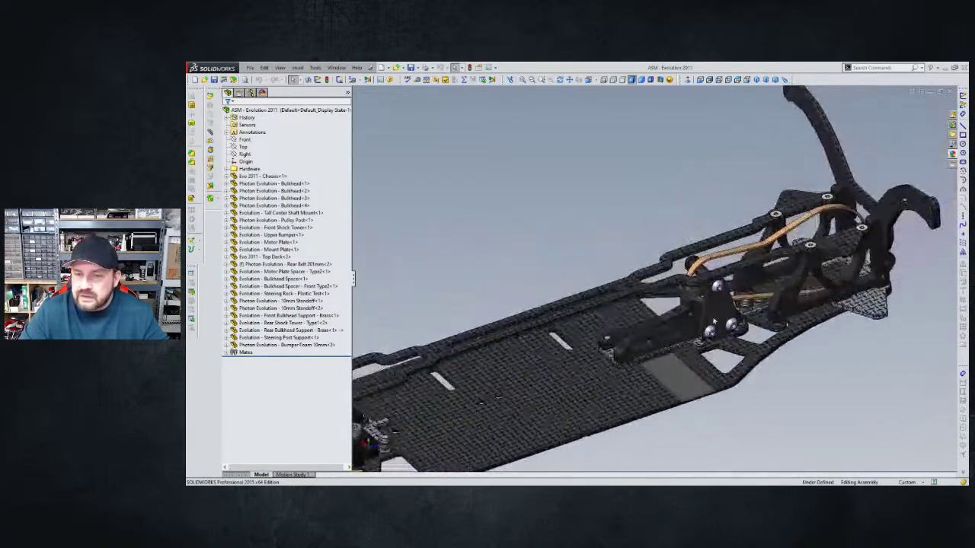
scroll(654, 315, "down", 5)
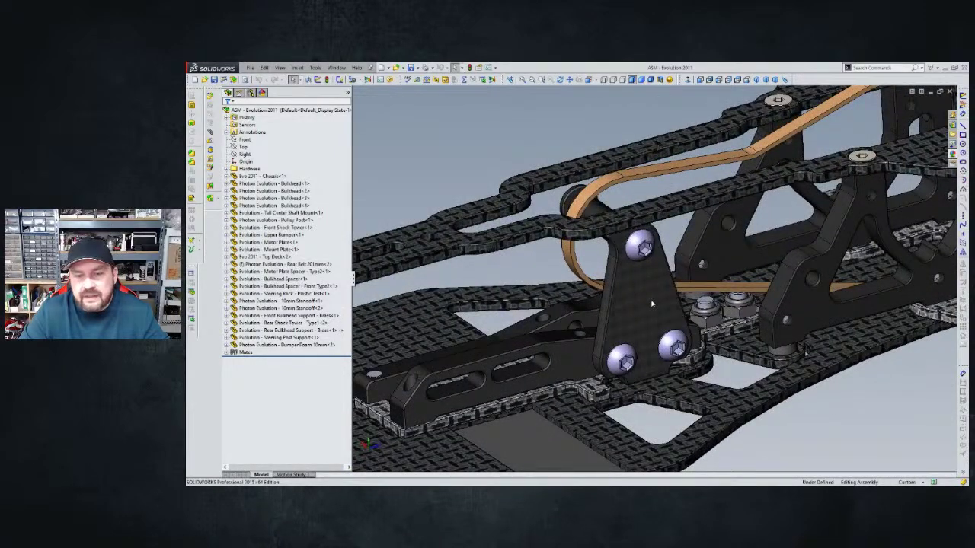
middle_click_drag(652, 305, 647, 293)
left_click(645, 293)
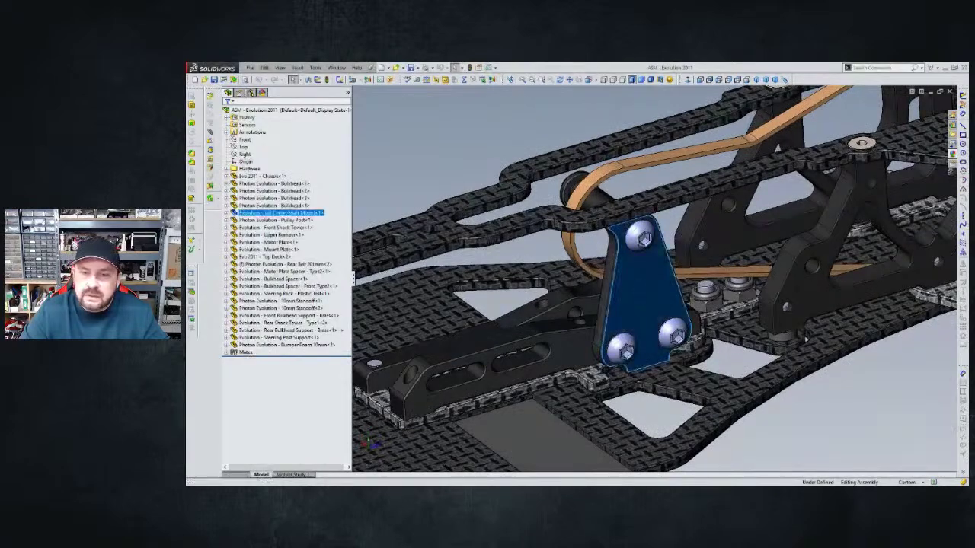
left_click(630, 219)
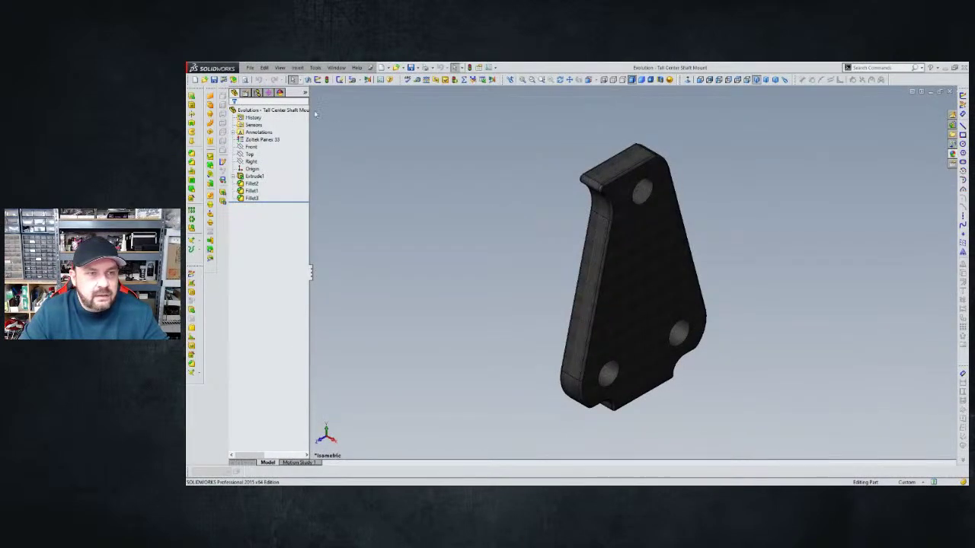
- Show the mount's display settings and inspect its color appearance properties
left_click(307, 93)
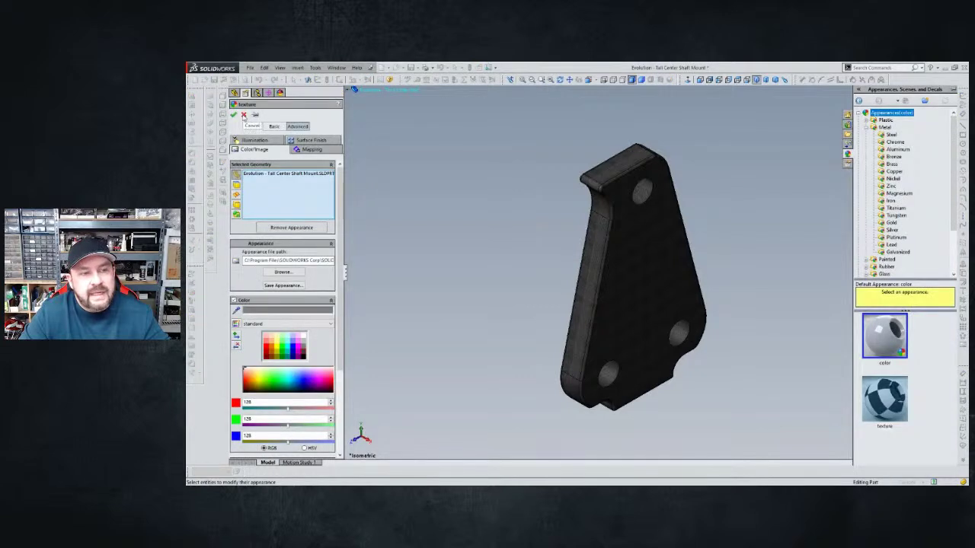
left_click(243, 115)
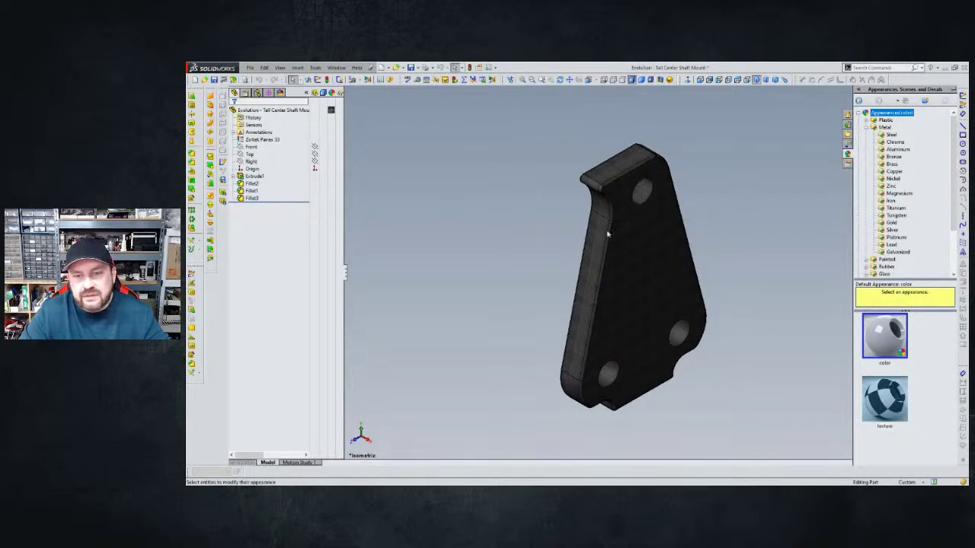
- Apply the Zoltek Panex 33 carbon fiber material to the mount and check the resulting weave on its faces
middle_click_drag(638, 245, 315, 195)
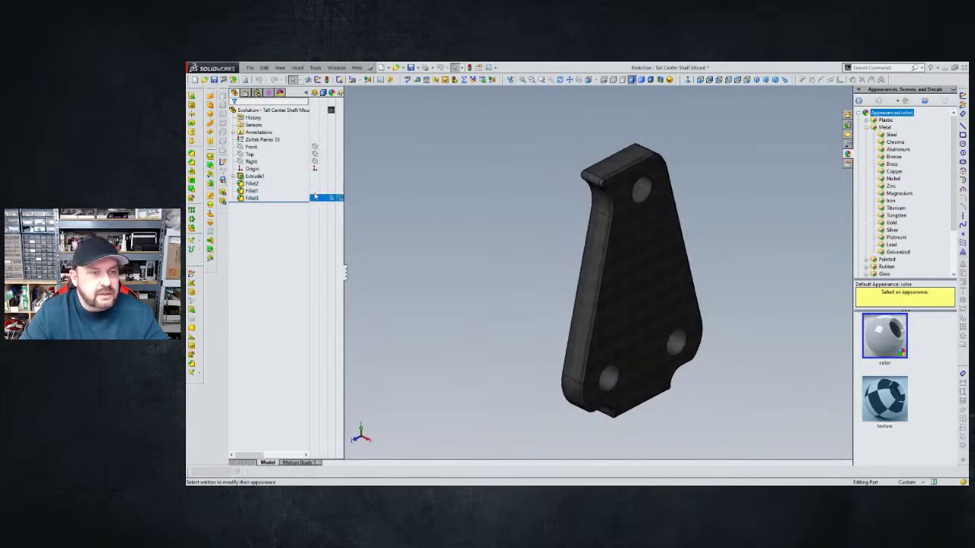
left_click(268, 141)
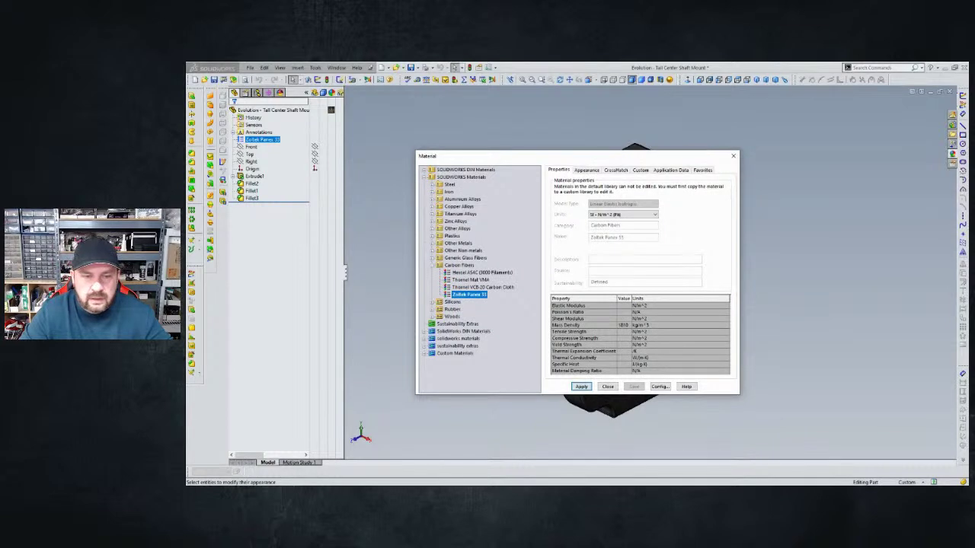
left_click(581, 386)
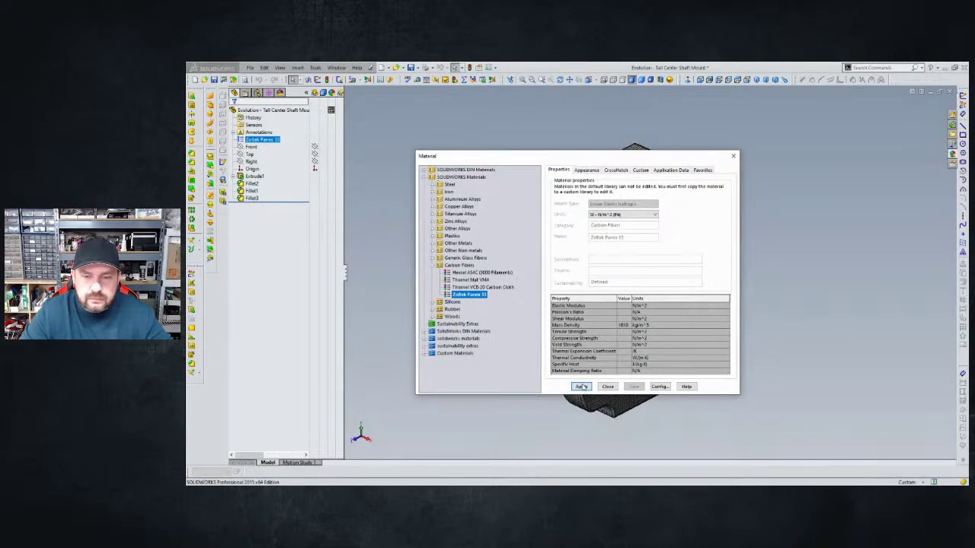
left_click(734, 155)
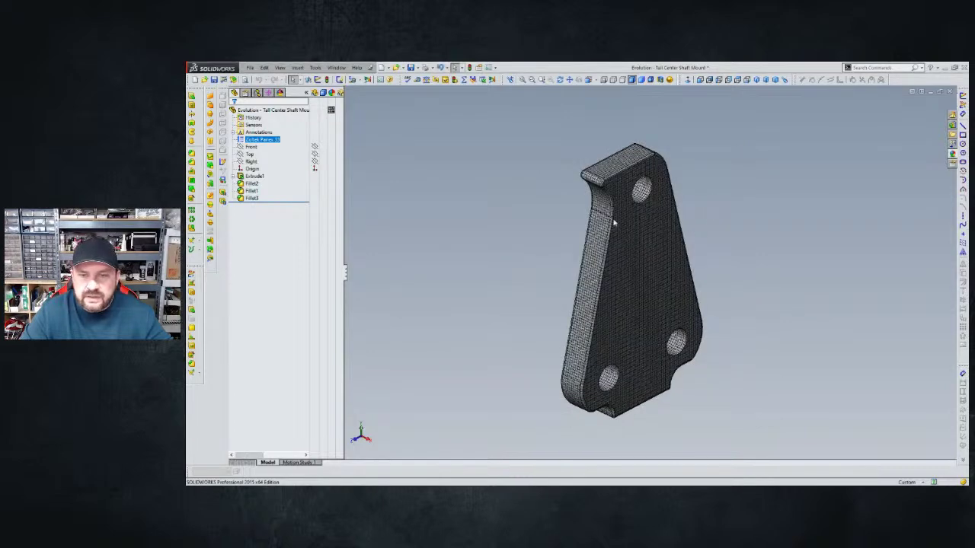
middle_click_drag(639, 256, 636, 266)
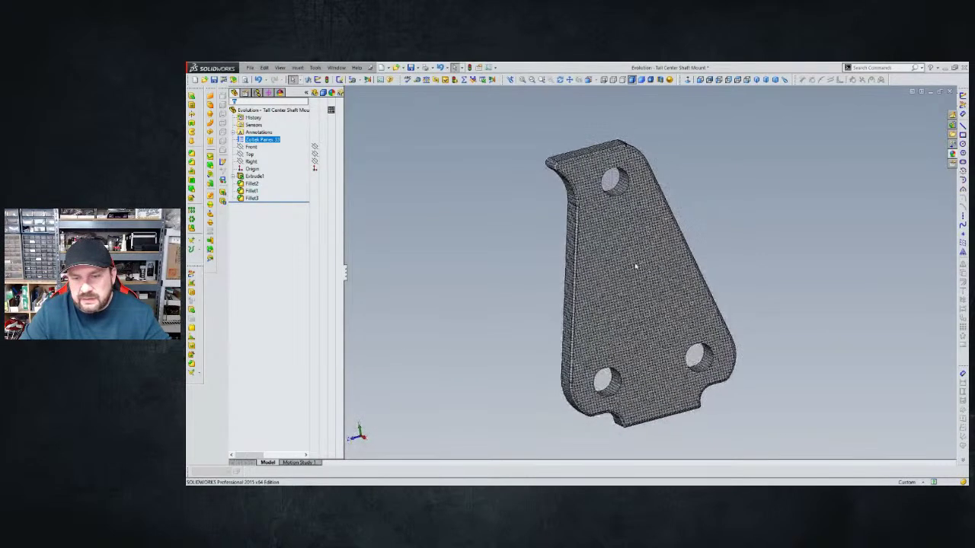
- Enable a color override on the mount's carbon fiber dyneema plain appearance and set it to gray, RGB 128, 128, 128
left_click(328, 111)
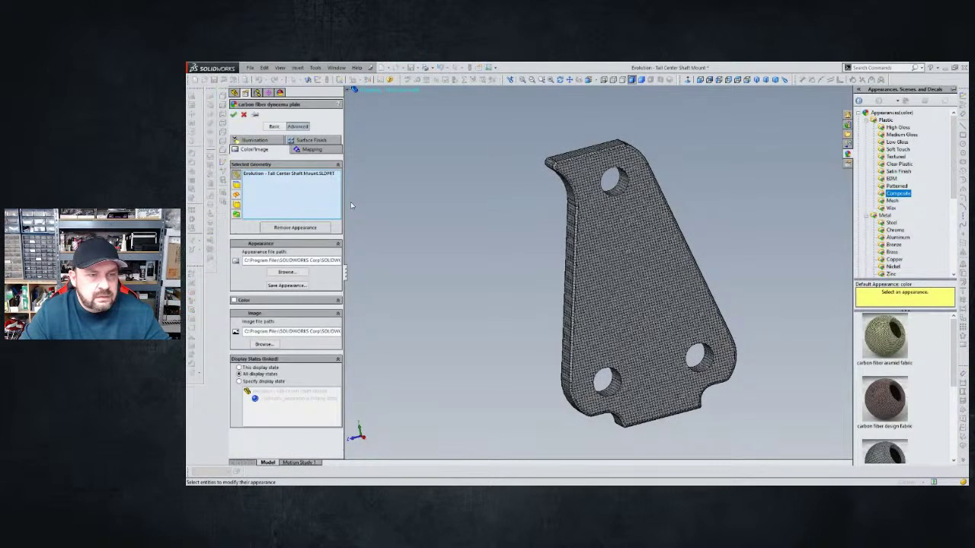
left_click(234, 301)
left_click(234, 302)
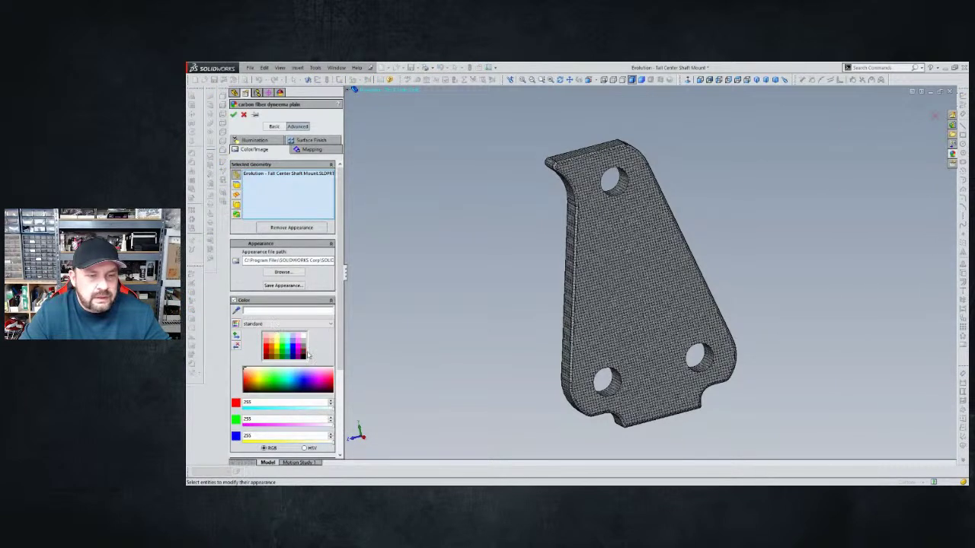
left_click(302, 348)
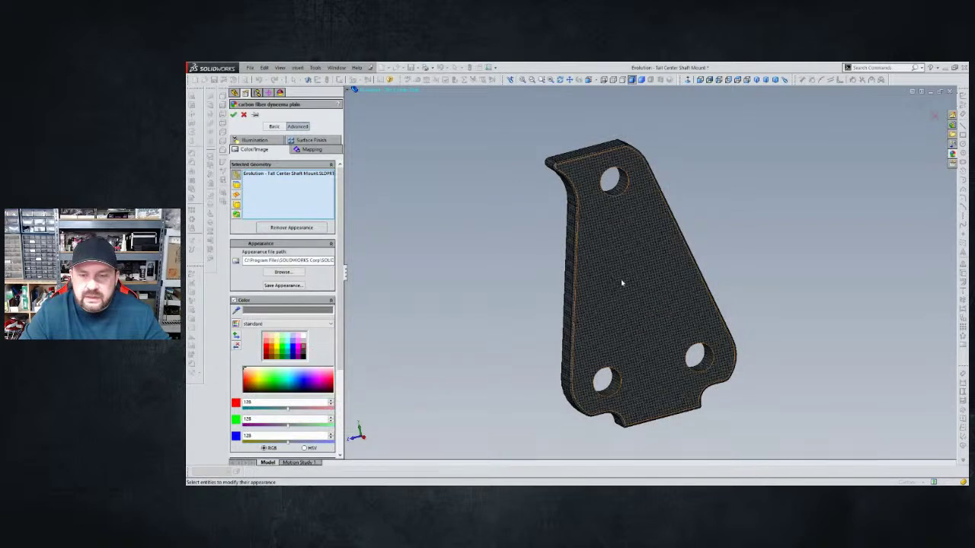
- Set the carbon fiber texture mapping size to 1 in with fixed aspect ratio and accept the appearance changes
left_click(309, 149)
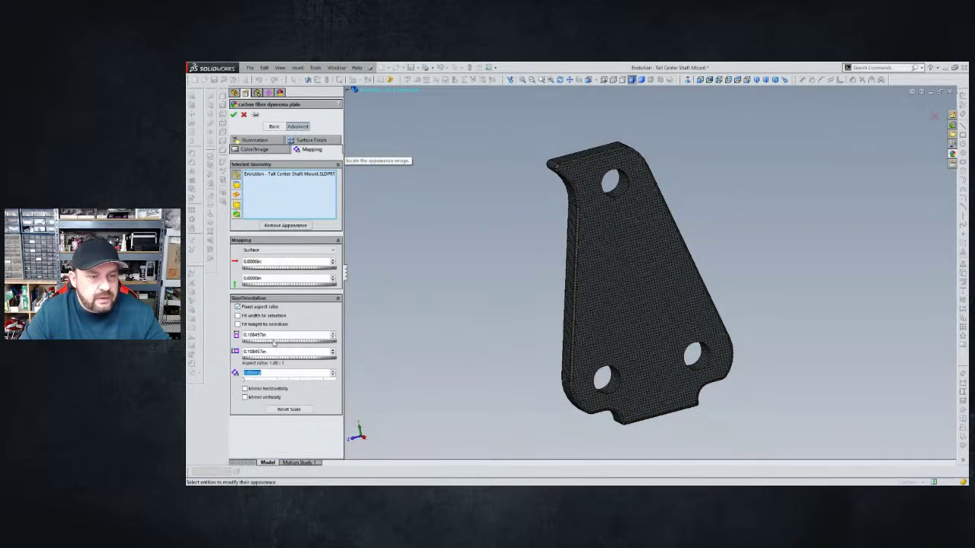
left_click_drag(265, 335, 240, 337)
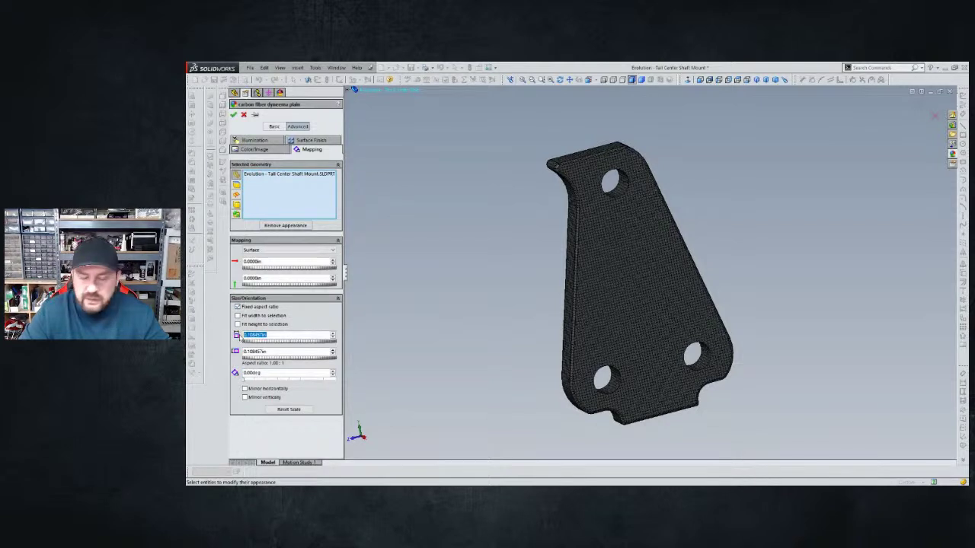
type("1")
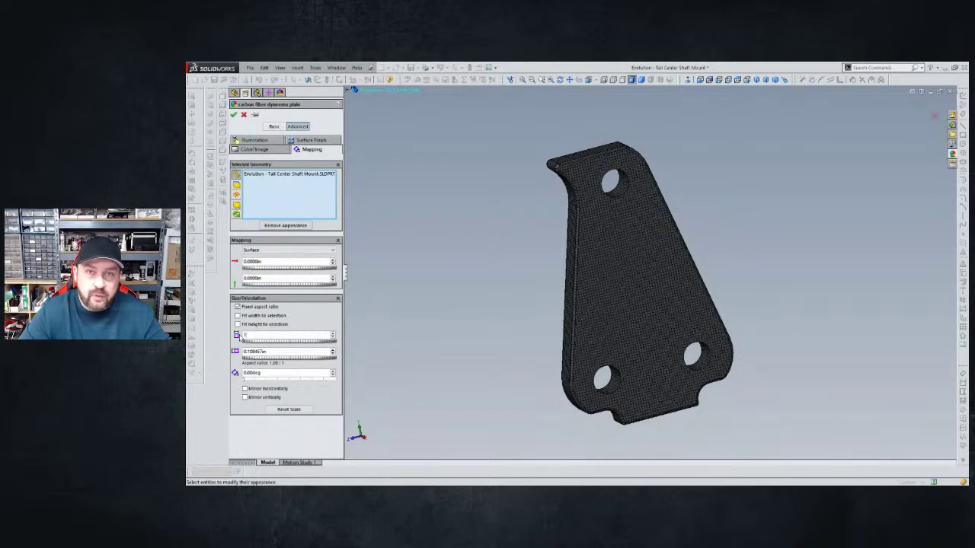
key("Return")
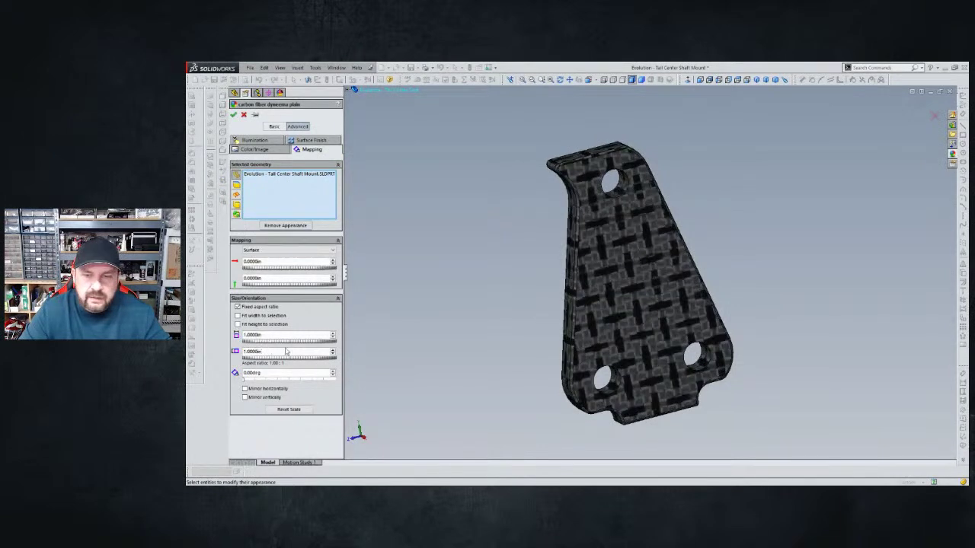
left_click(234, 114)
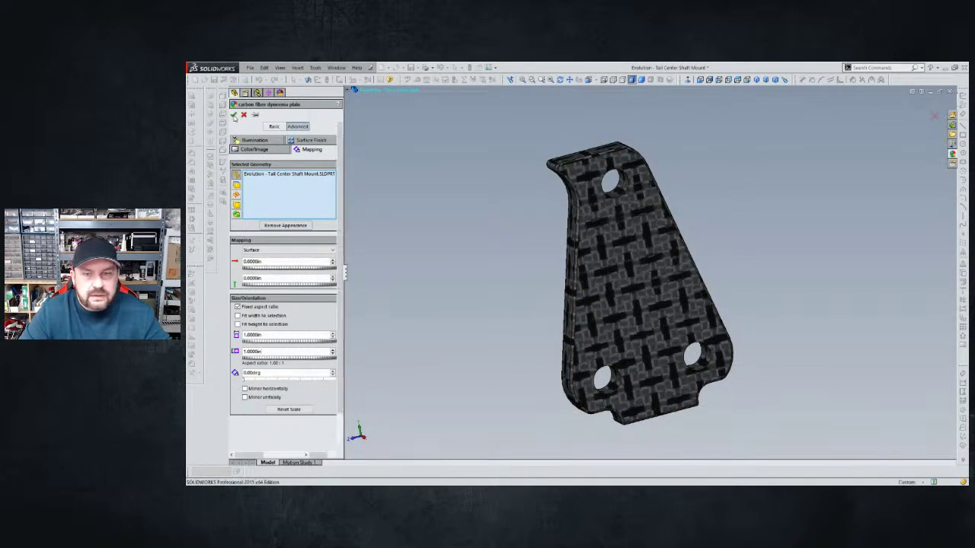
- Save the mount part in isometric view and close it to return to the assembly
key("Left")
key("Left")
key("Left")
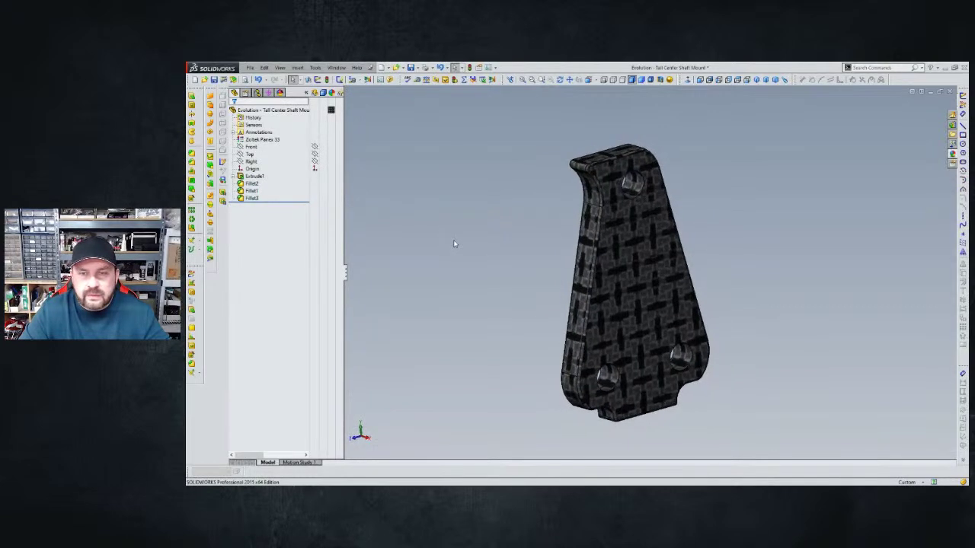
left_click(757, 80)
left_click(411, 67)
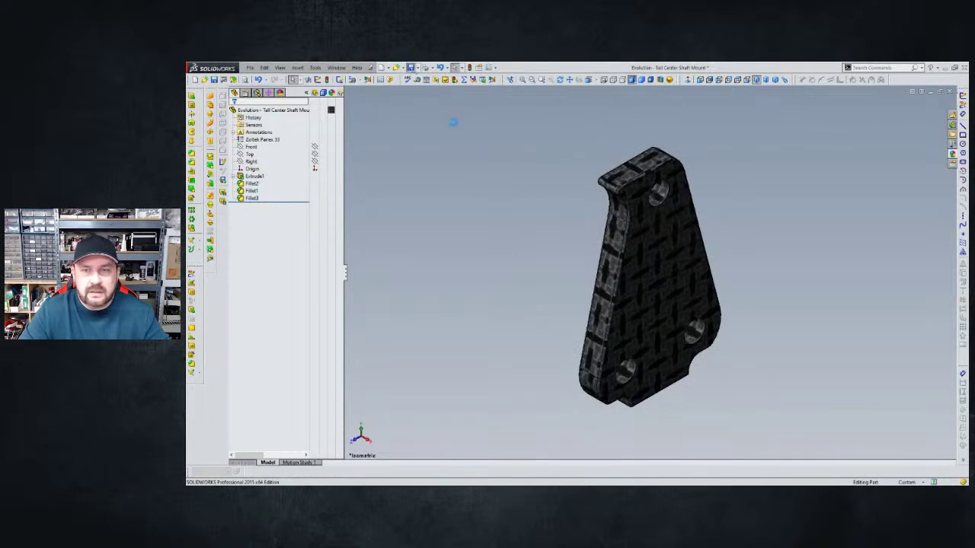
left_click(950, 92)
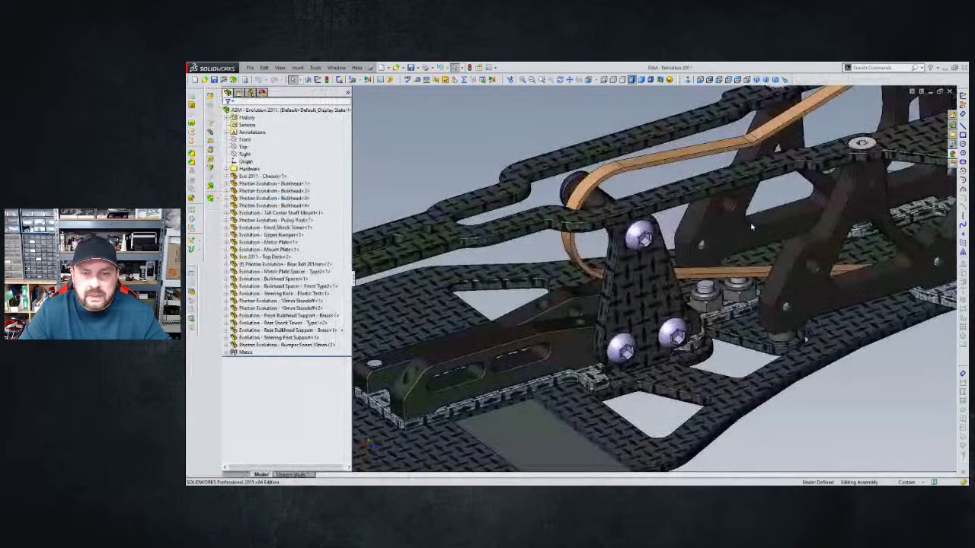
- Turn on RealView graphics and display the whole chassis assembly shaded without edges
middle_click_drag(693, 298, 690, 322, "ctrl")
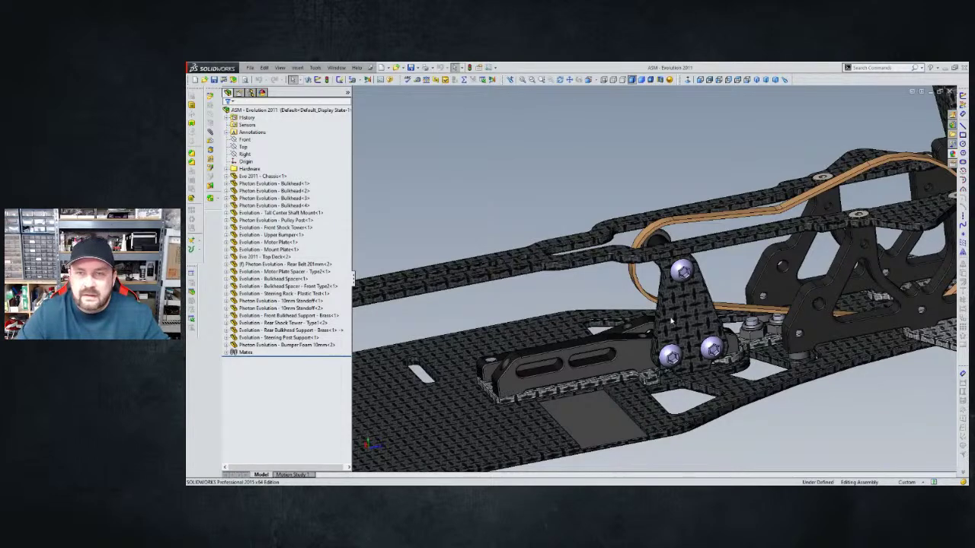
scroll(695, 304, "up", 6)
mouse_move(695, 305)
middle_mouse_down()
mouse_move(689, 278)
mouse_move(708, 297)
middle_mouse_up()
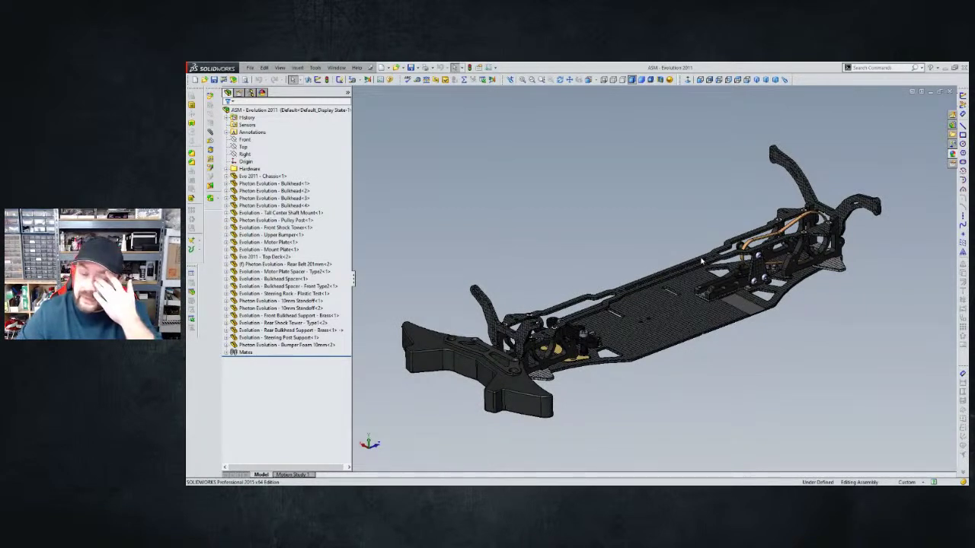
left_click(670, 80)
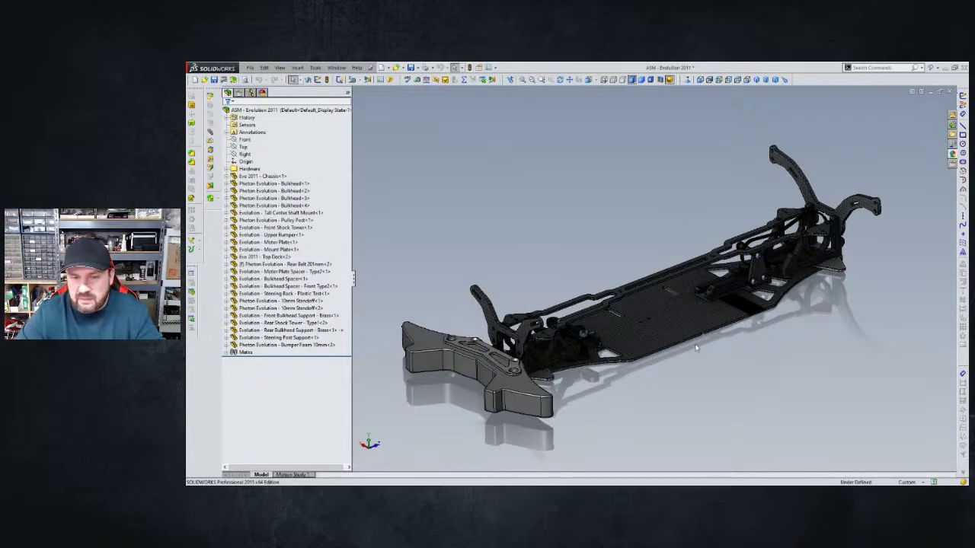
left_click(641, 80)
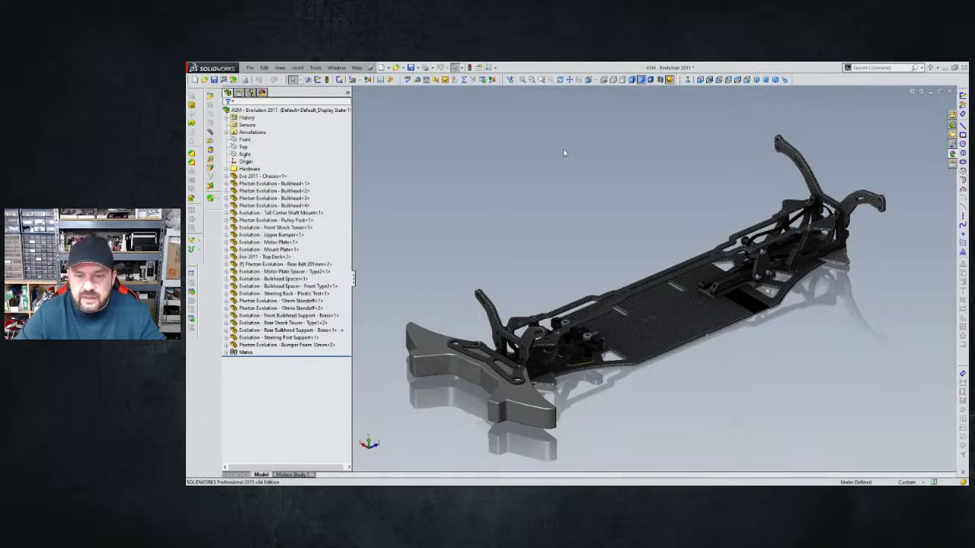
- Set the background appearance in the system color options to use the document scene background
left_click(480, 69)
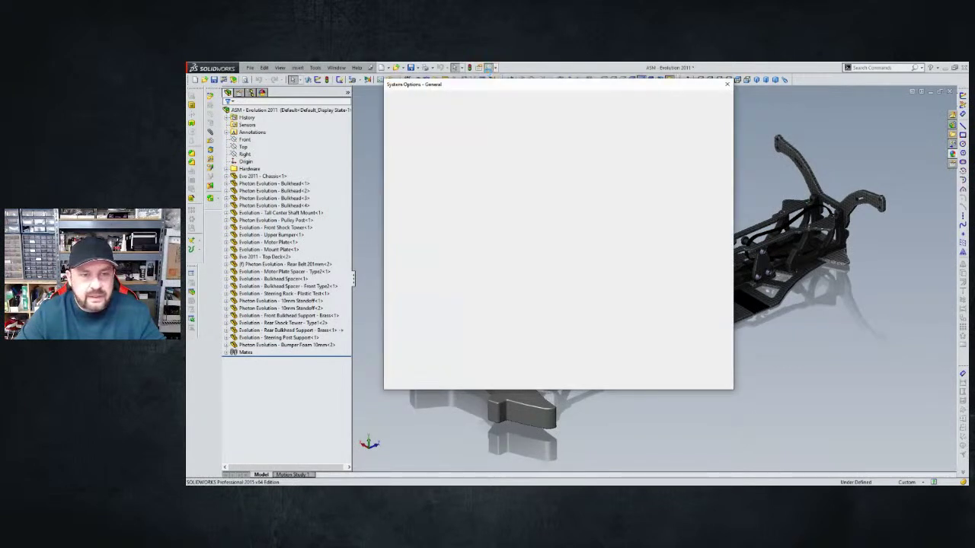
left_click(400, 146)
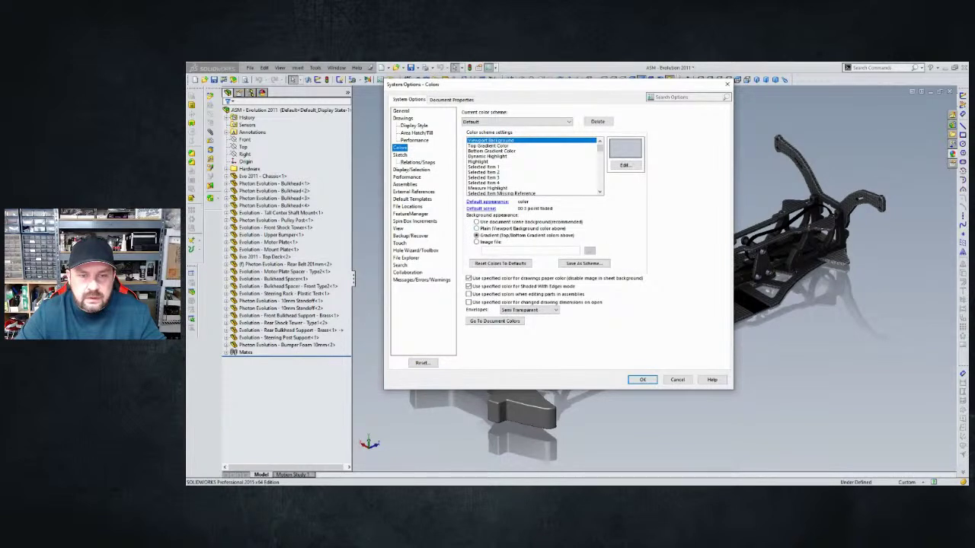
left_click(476, 222)
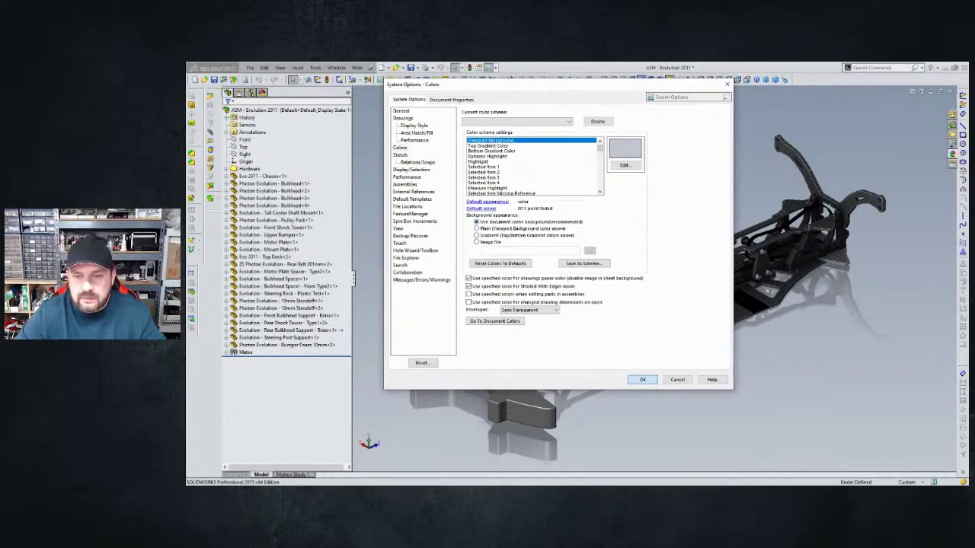
left_click(642, 379)
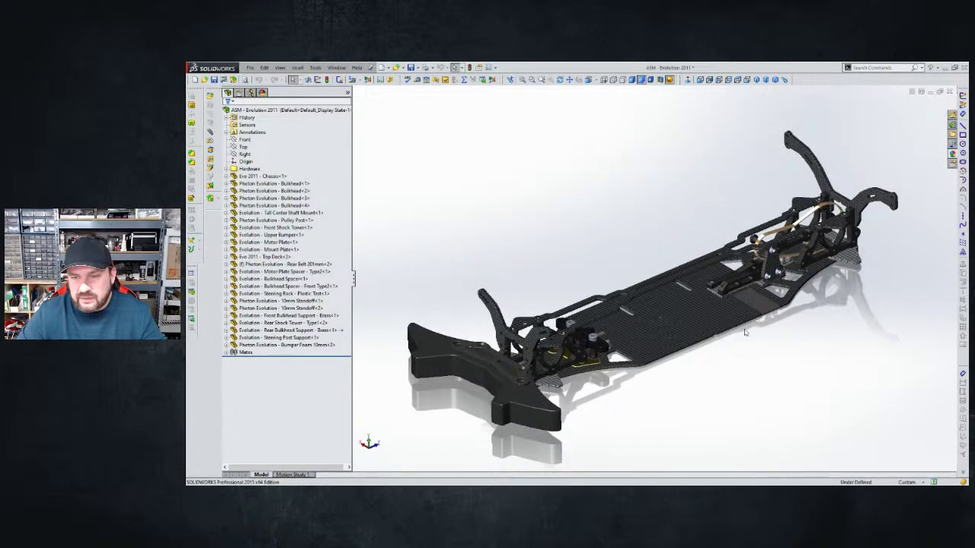
- Examine the RealView rendering of the assembly from the rear end and from the isometric front view
middle_click_drag(744, 329, 727, 332)
scroll(726, 332, "down", 2)
key("Right")
key("Right")
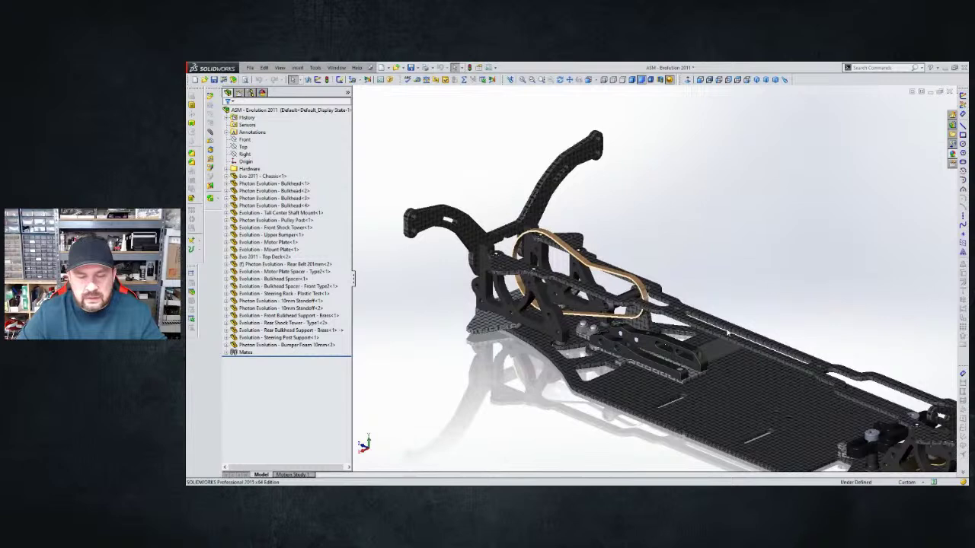
key("Right")
key("Right")
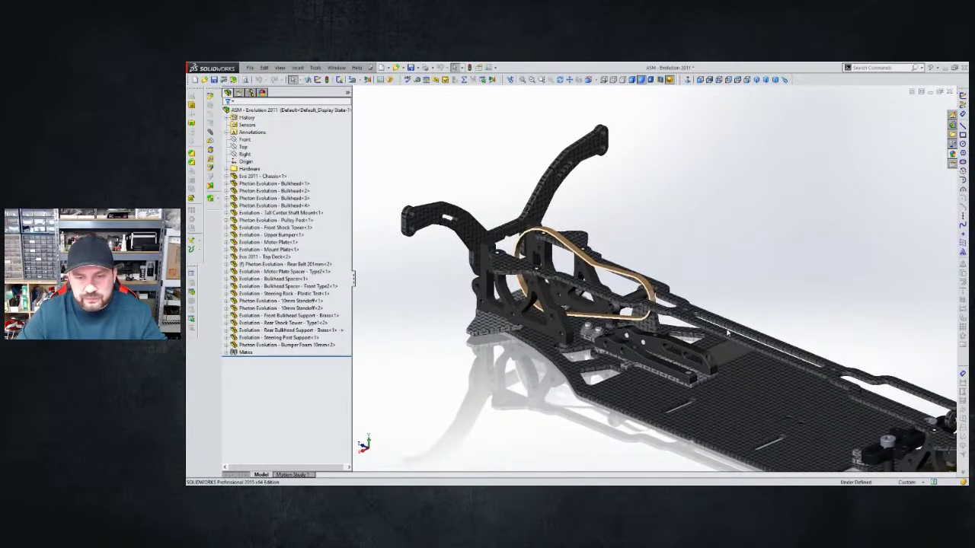
key("Right")
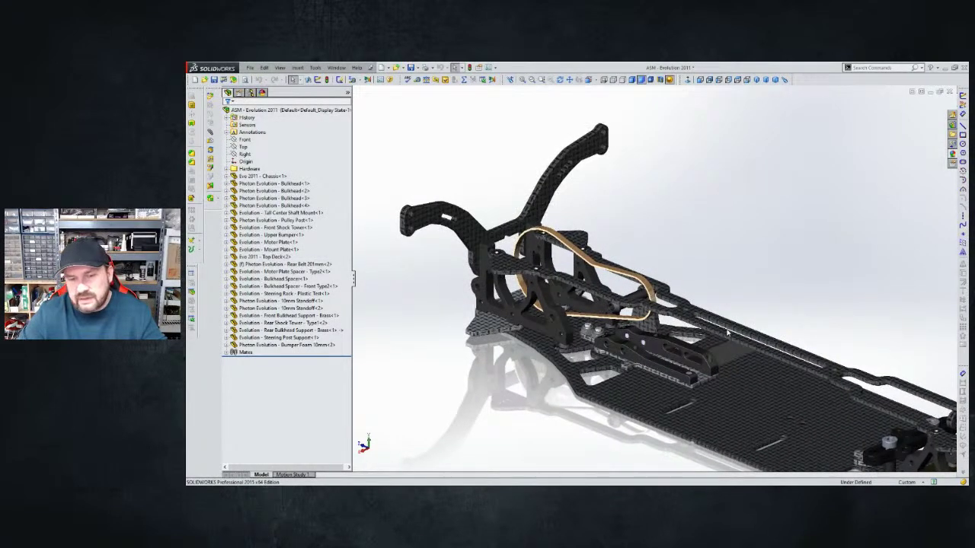
key("Left")
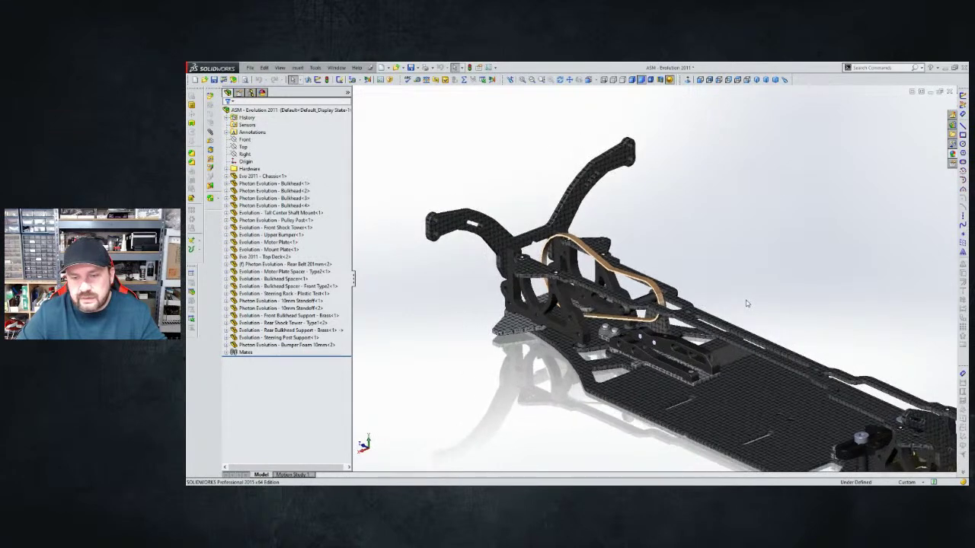
key("ctrl+7")
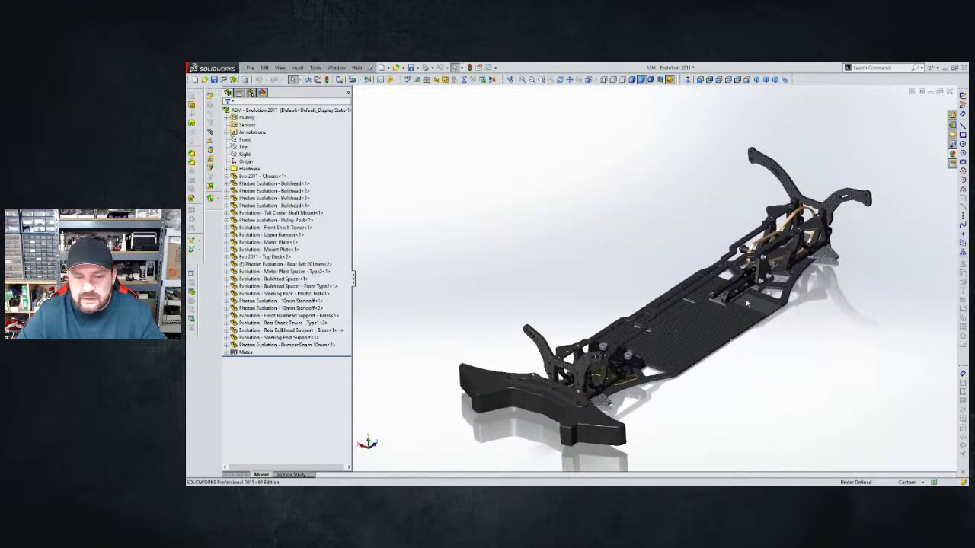
key("Right")
key("Right")
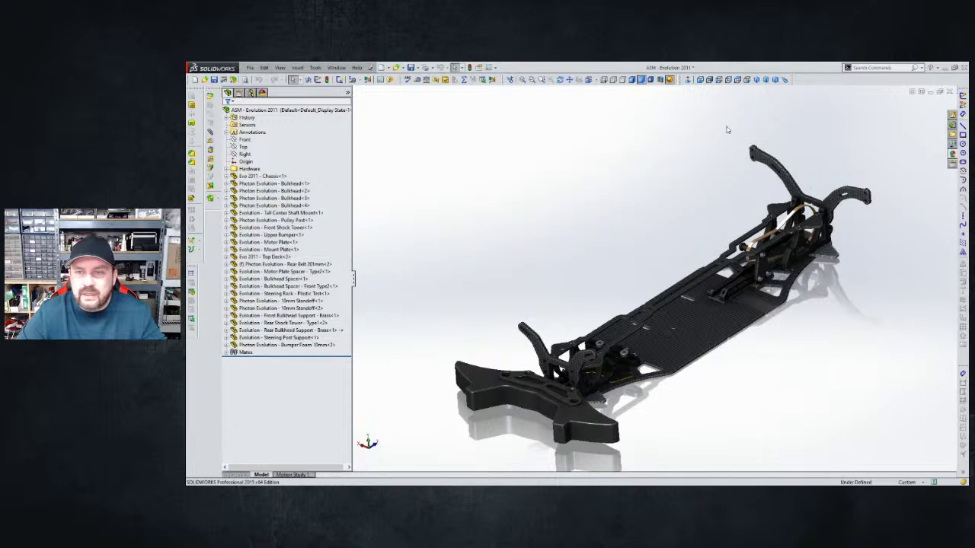
- Return the assembly to shaded with edges without RealView and set the system background appearance to Gradient
left_click(668, 79)
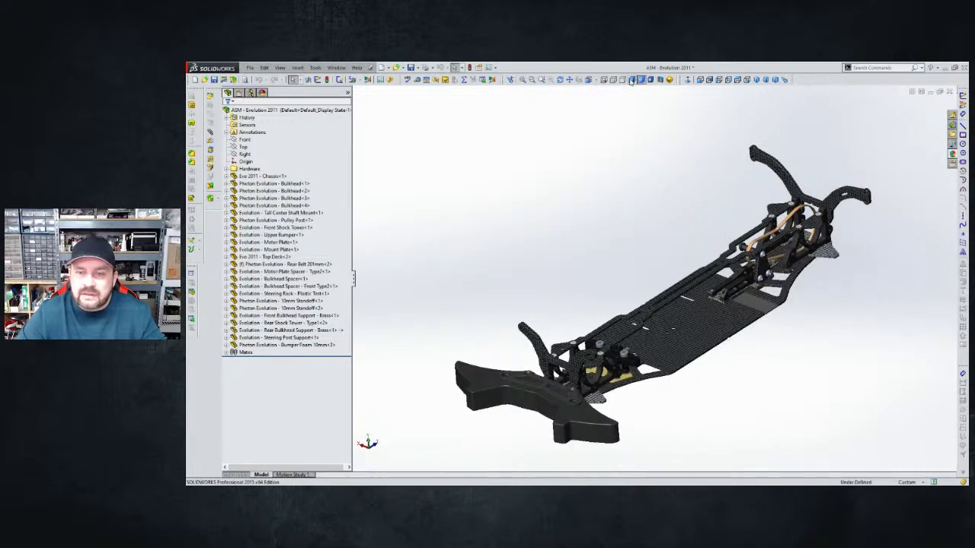
left_click(631, 79)
left_click(489, 68)
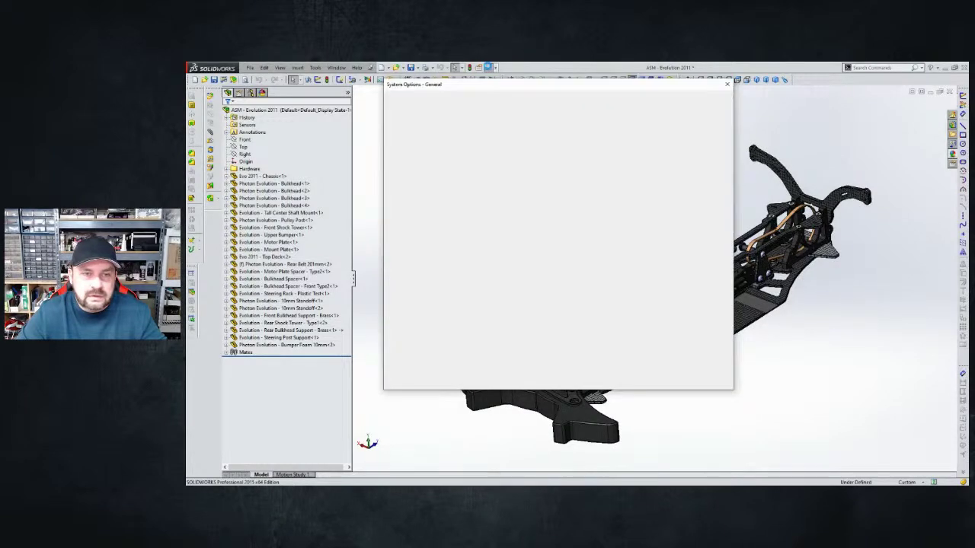
left_click(400, 148)
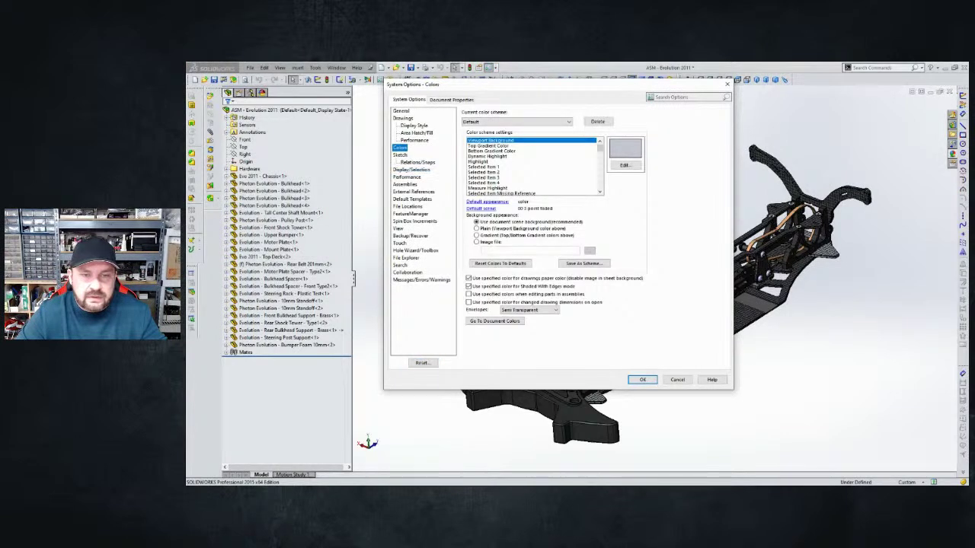
left_click(476, 235)
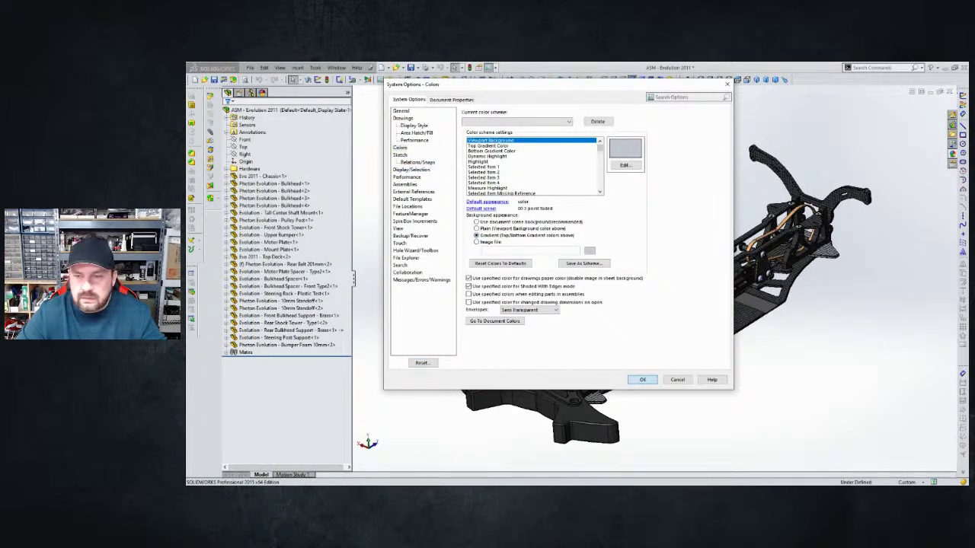
left_click(642, 380)
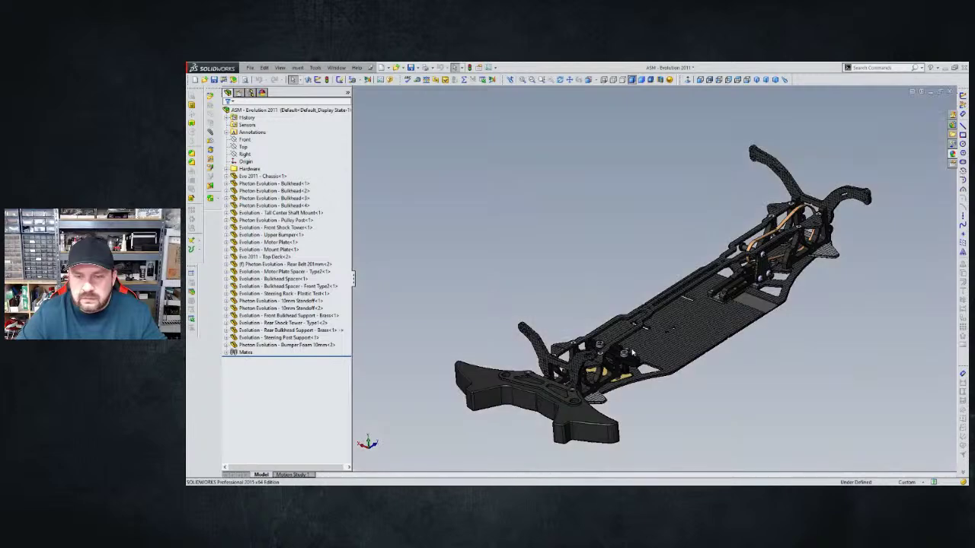
- Orient the chassis assembly to the isometric view and save it
middle_click_drag(639, 387, 631, 346)
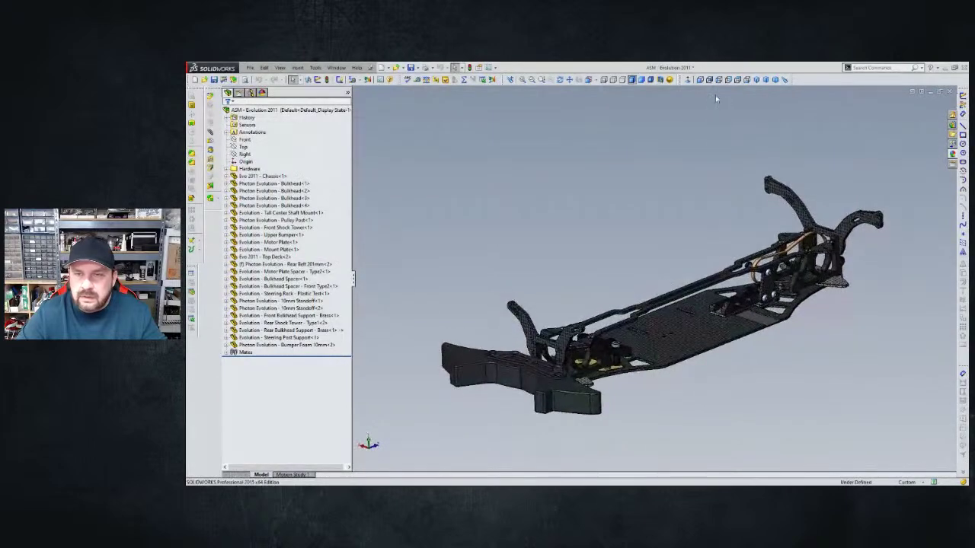
left_click(756, 79)
left_click(410, 67)
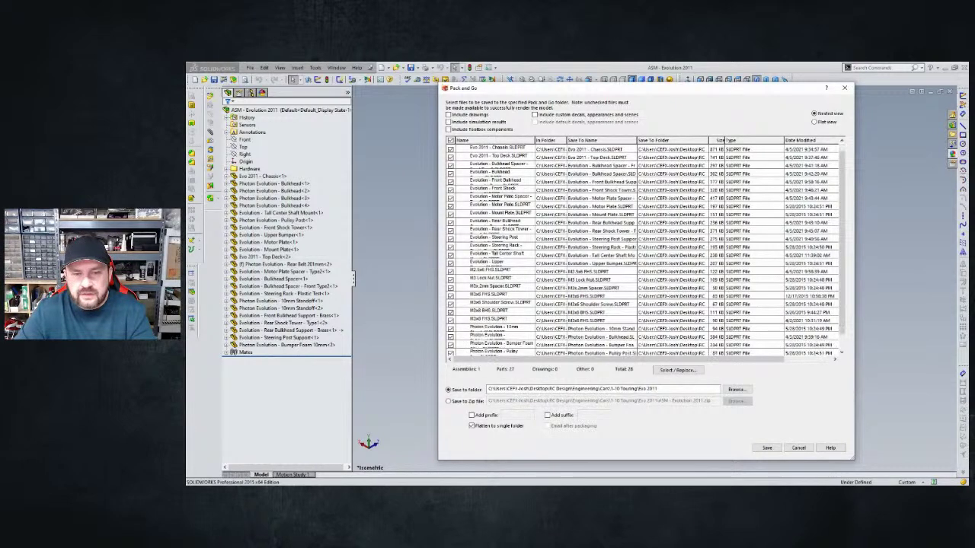
- While choosing the Pack and Go destination, create a new folder named GrabCAD inside the Evo 2011 folder
scroll(647, 249, "down", 1)
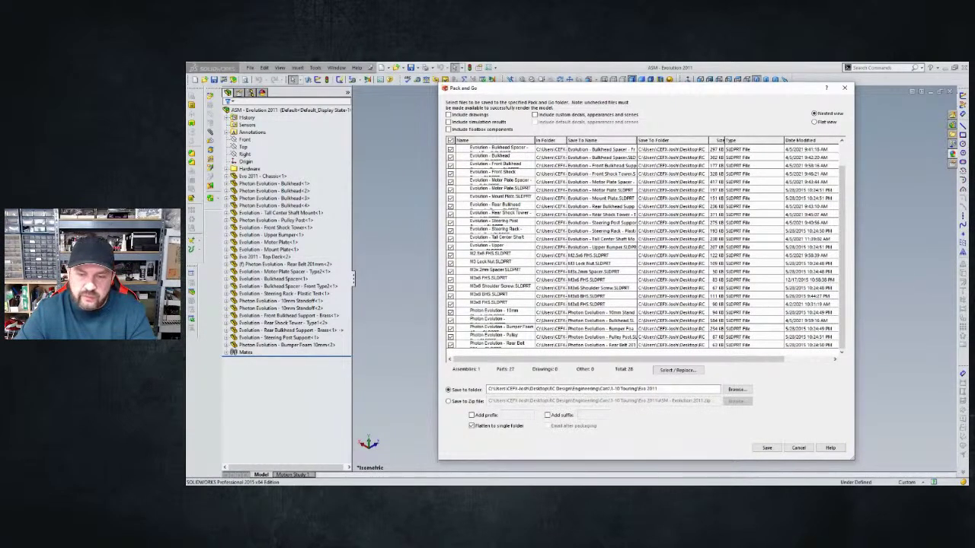
left_click(736, 389)
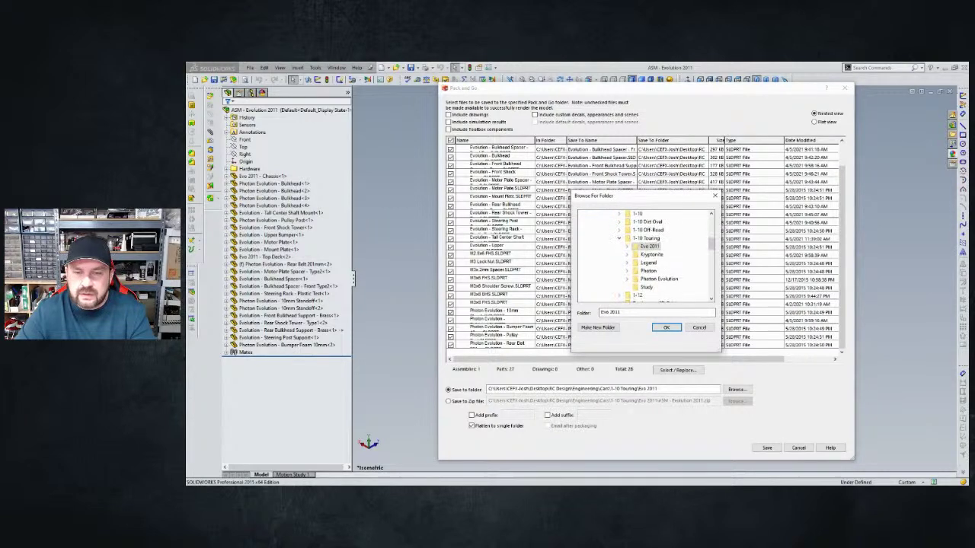
double_click(641, 246)
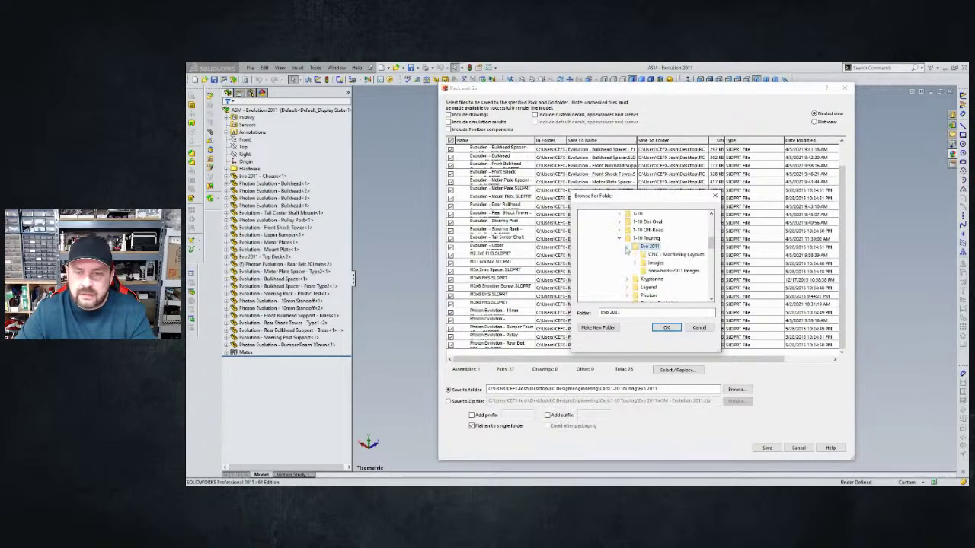
scroll(657, 266, "down", 1)
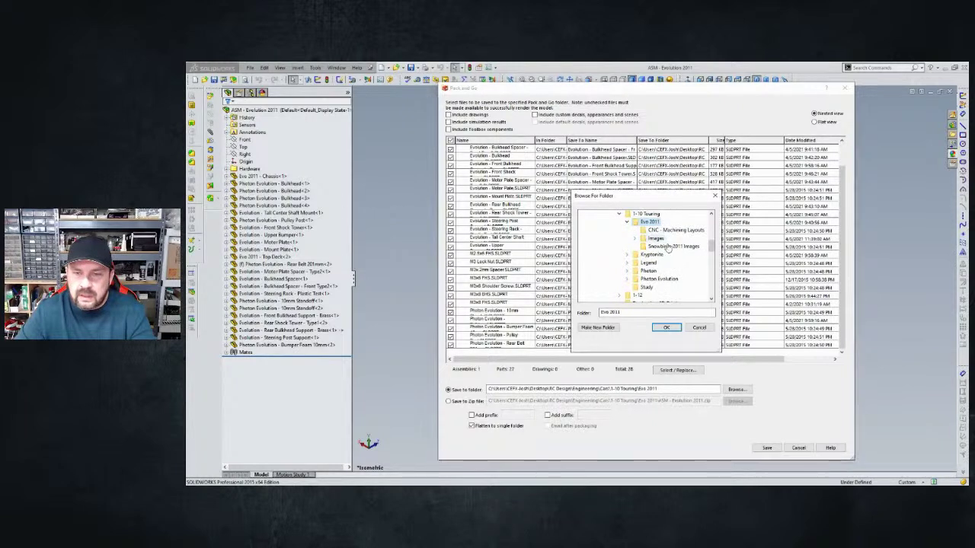
left_click(586, 329)
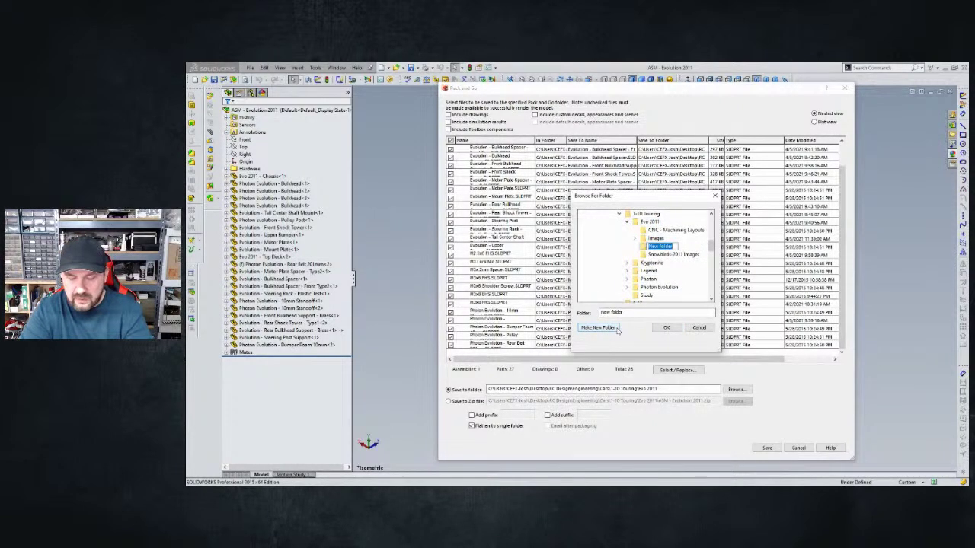
type("Cni")
type("bCAD")
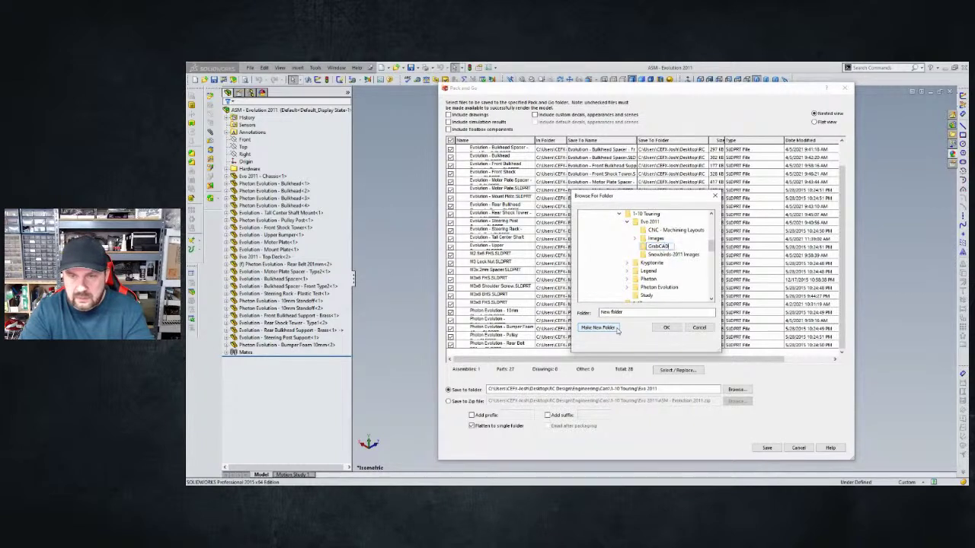
key("Return")
key("F2")
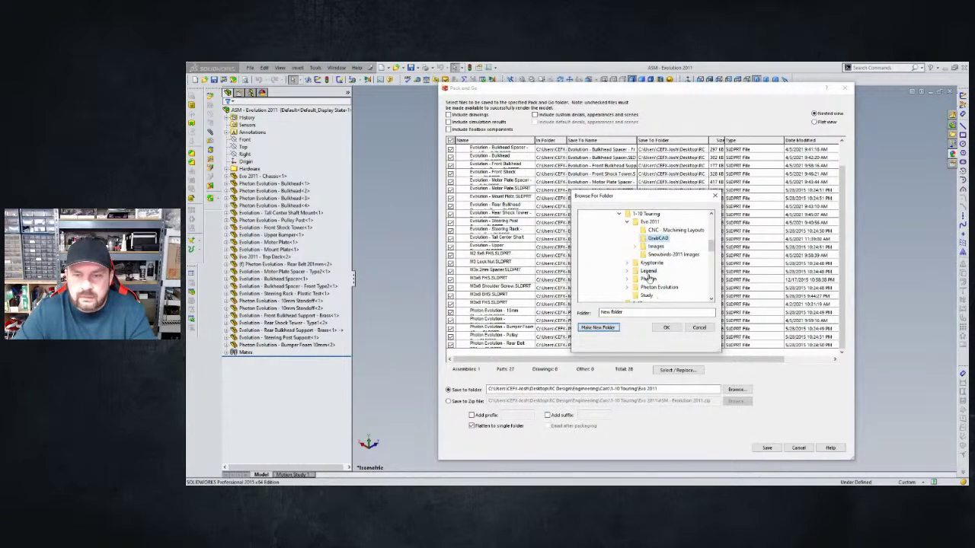
type("GrabCAD")
key("Return")
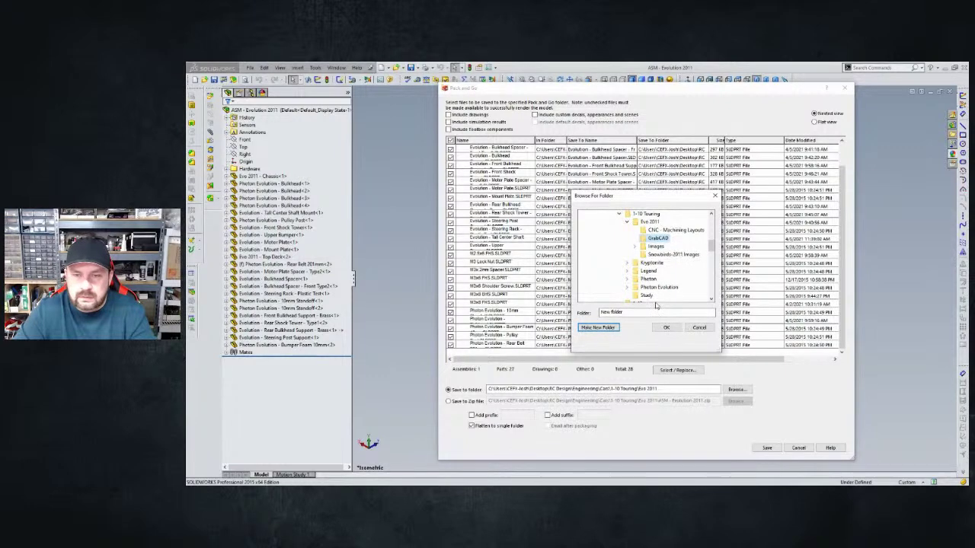
- Use the GrabCAD folder as the Pack and Go destination and save all the listed assembly files there
left_click(665, 328)
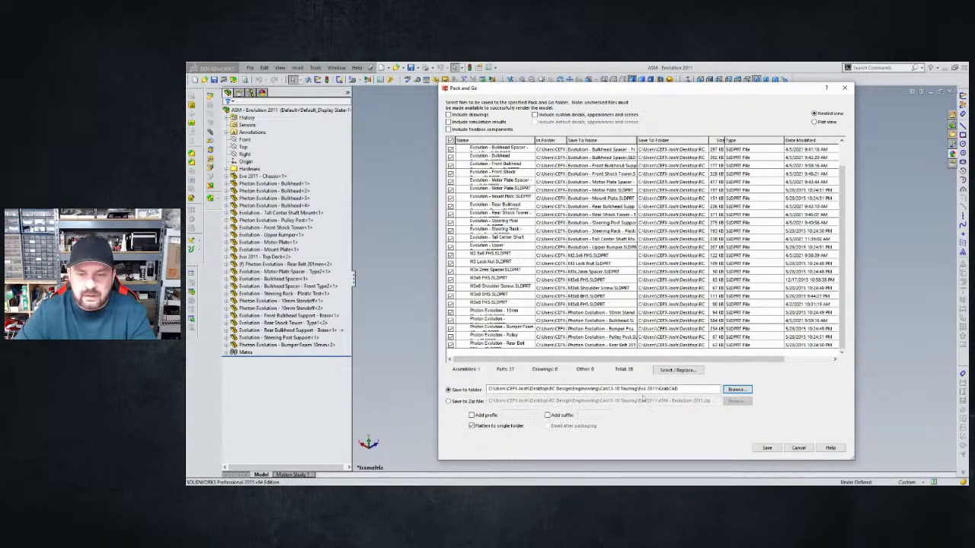
left_click(675, 389)
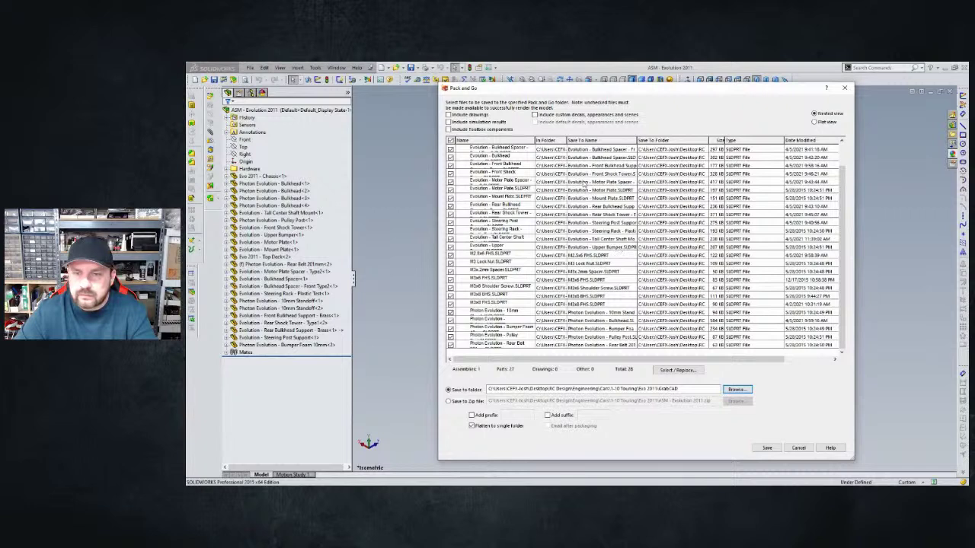
left_click(770, 447)
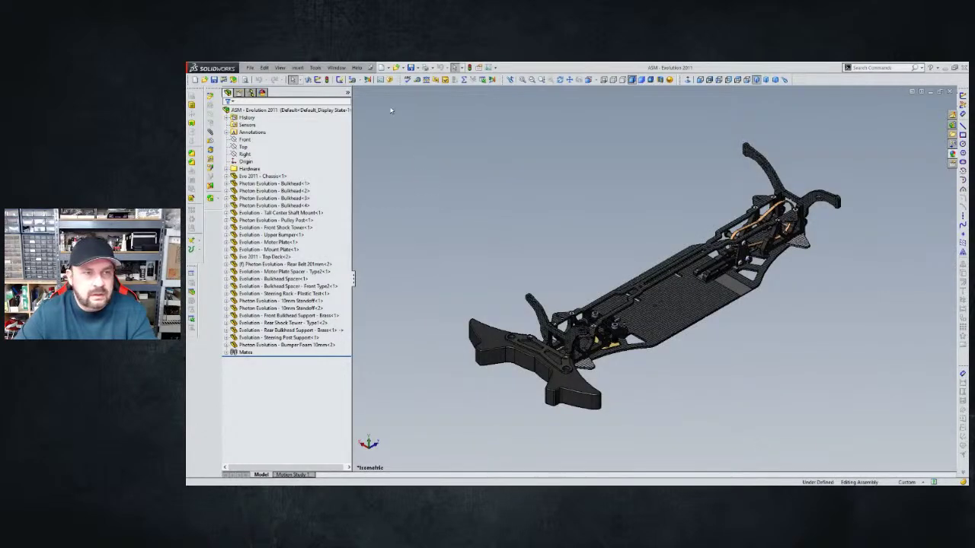
- Browse the RC Design and Engineering folders for files to open, and look through the manufacturer folders in Misc Mfgs
left_click(395, 68)
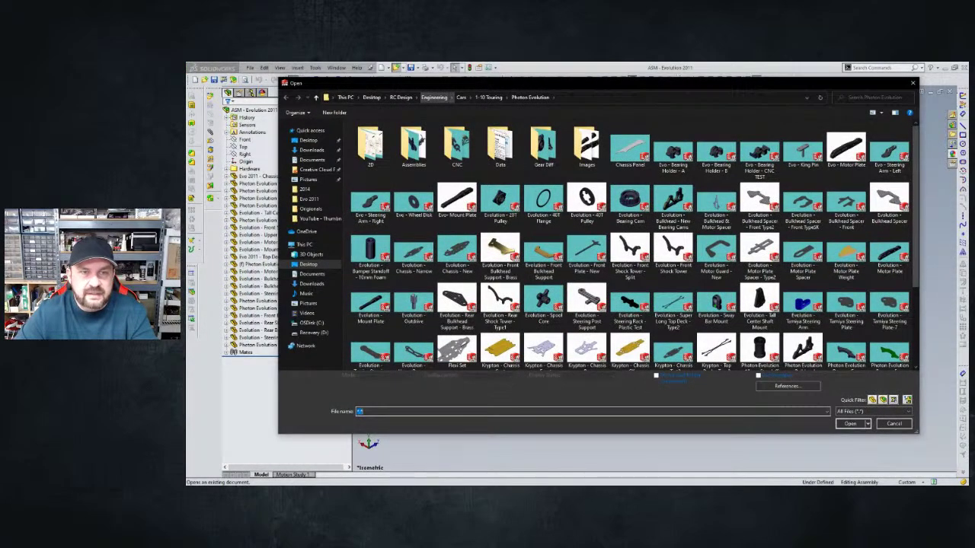
left_click(434, 98)
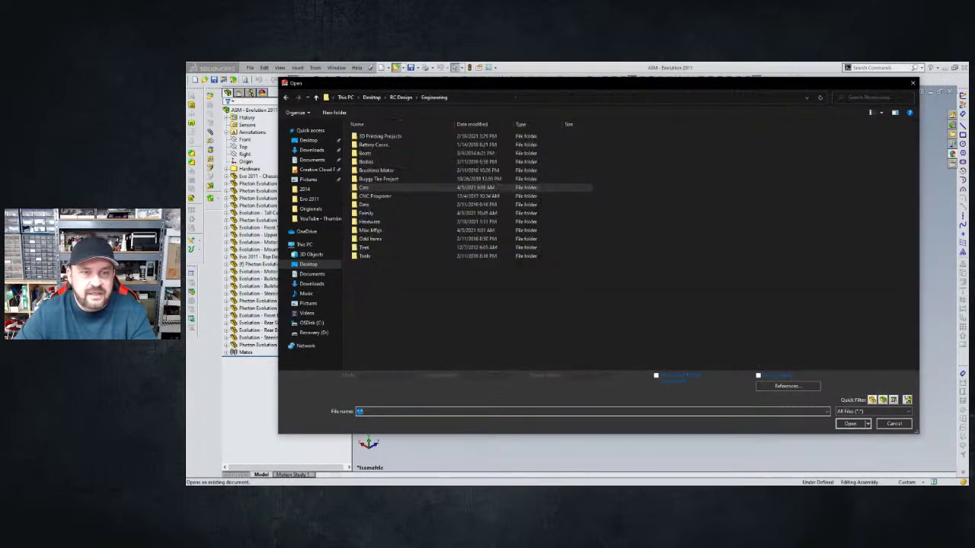
left_click(400, 97)
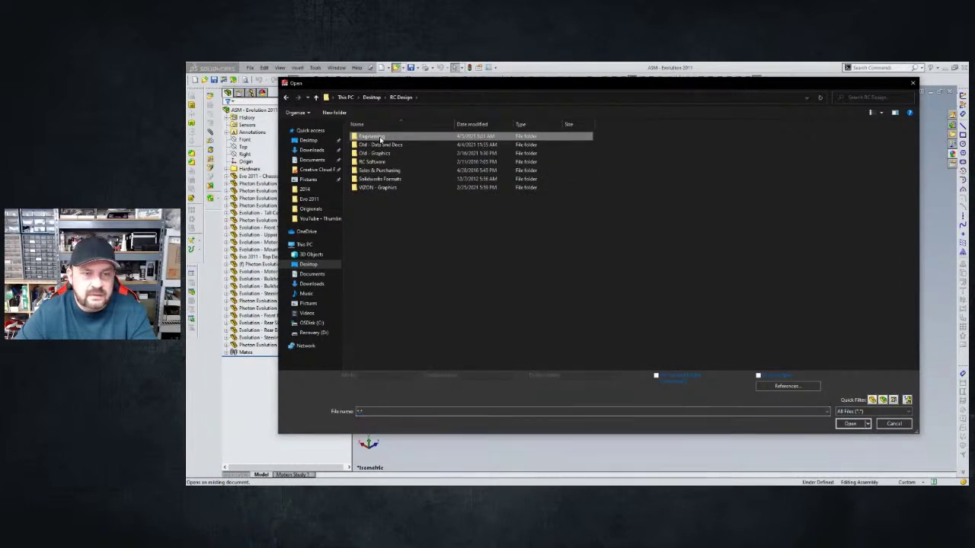
left_click(434, 411)
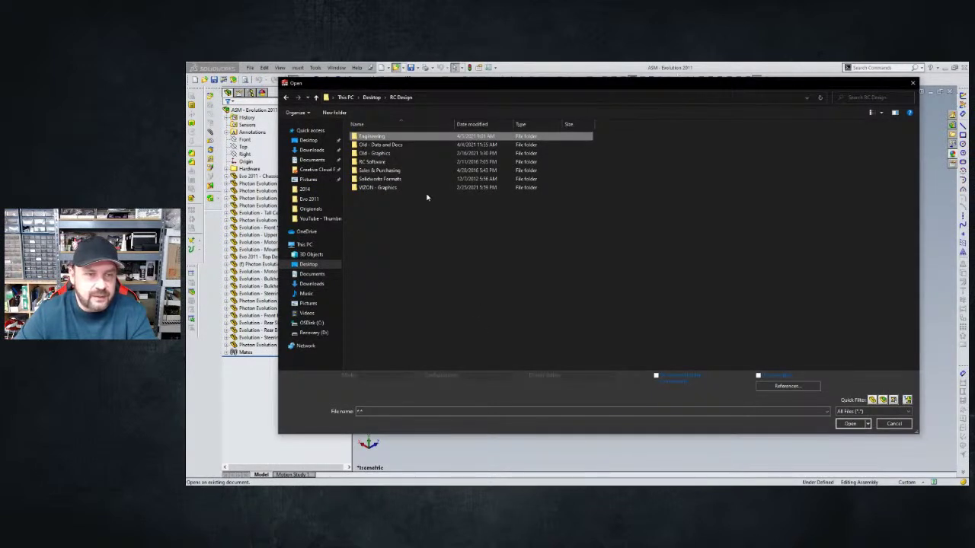
double_click(377, 139)
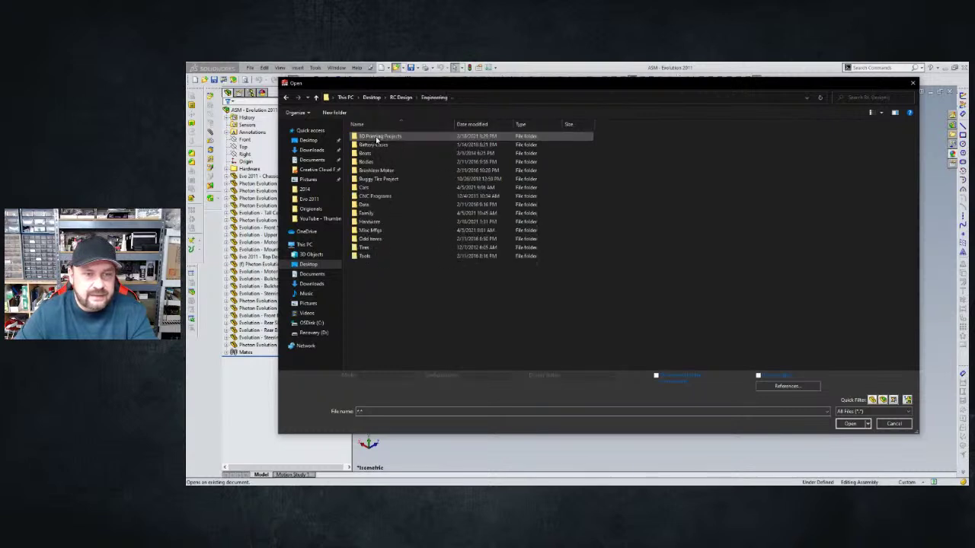
double_click(380, 231)
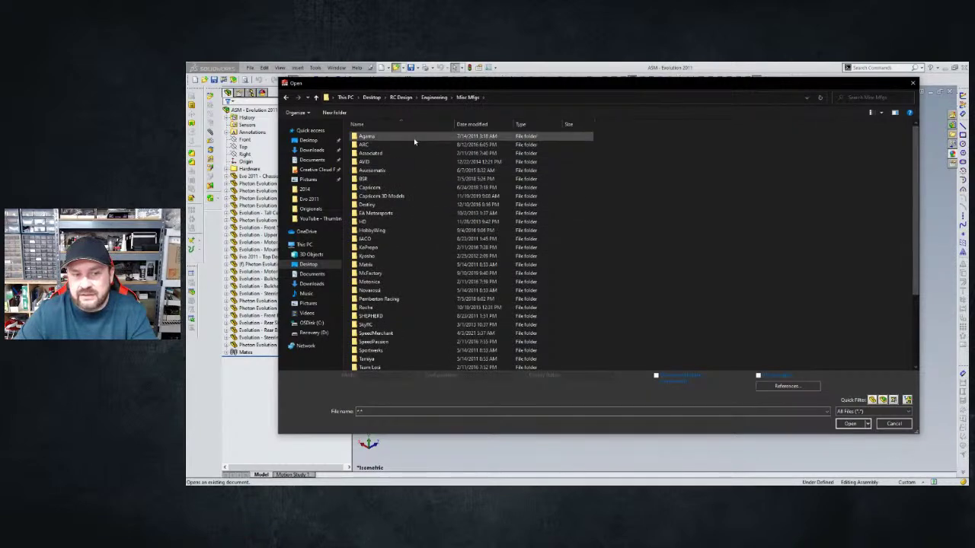
scroll(431, 240, "down", 2)
scroll(433, 241, "down", 3)
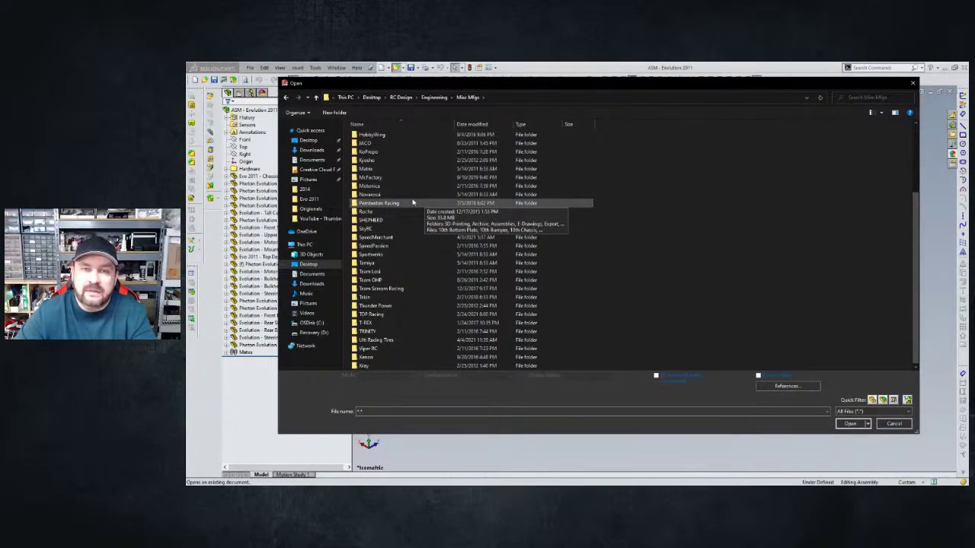
scroll(412, 202, "up", 4)
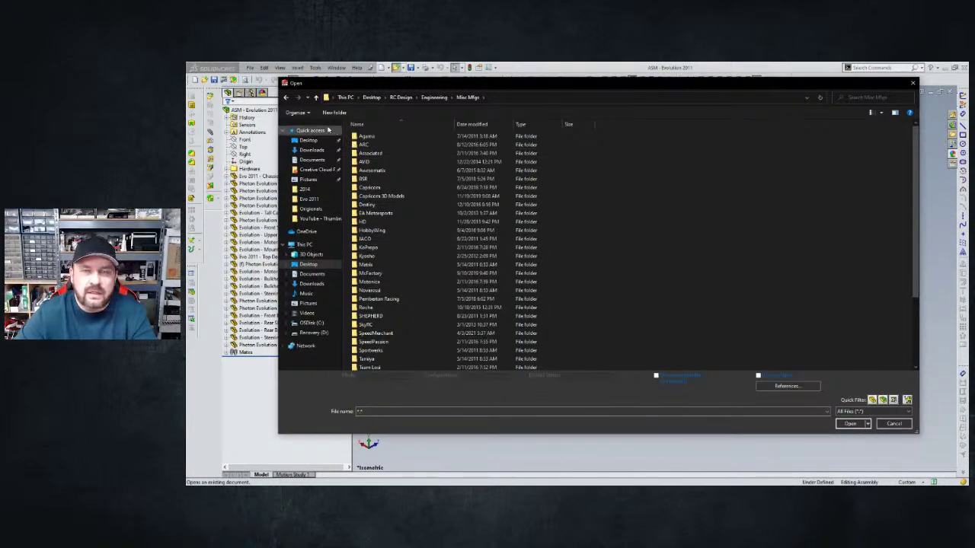
left_click(288, 99)
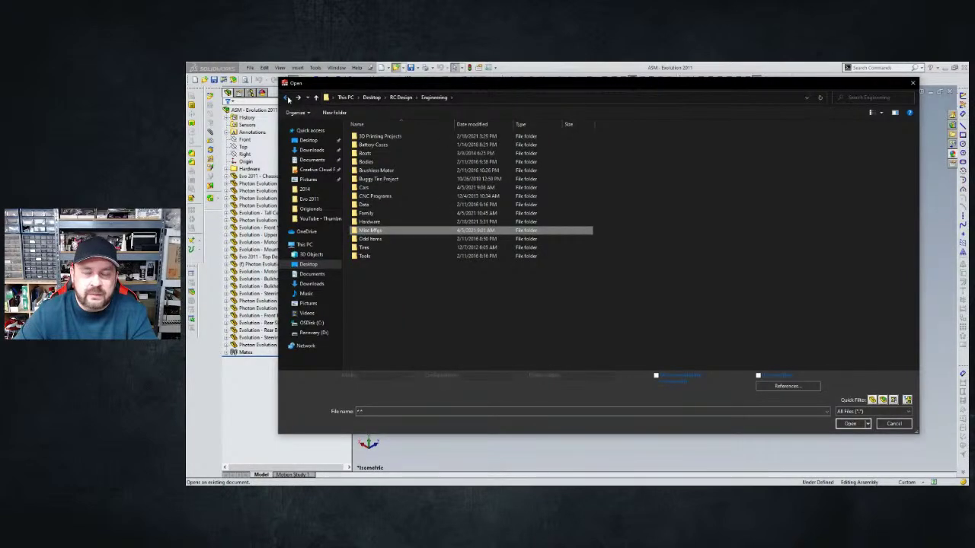
- Look through the 1-10 and 1-10 Touring folders under Cars, and leave the file browser without opening anything
double_click(375, 187)
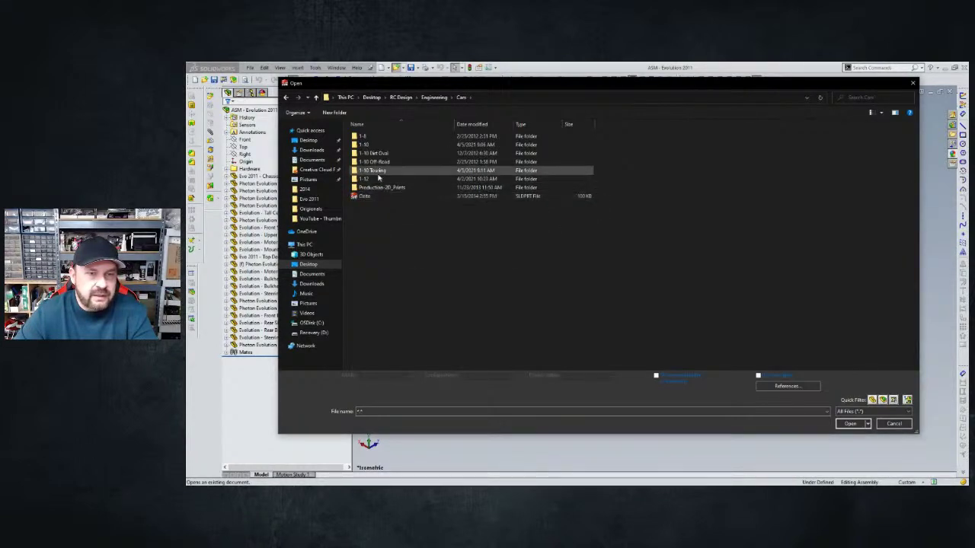
double_click(371, 145)
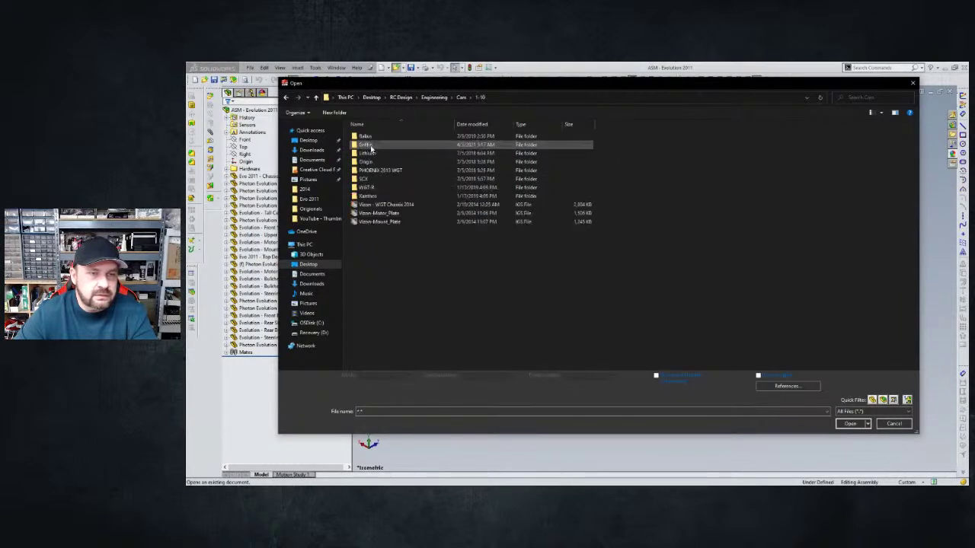
left_click(286, 97)
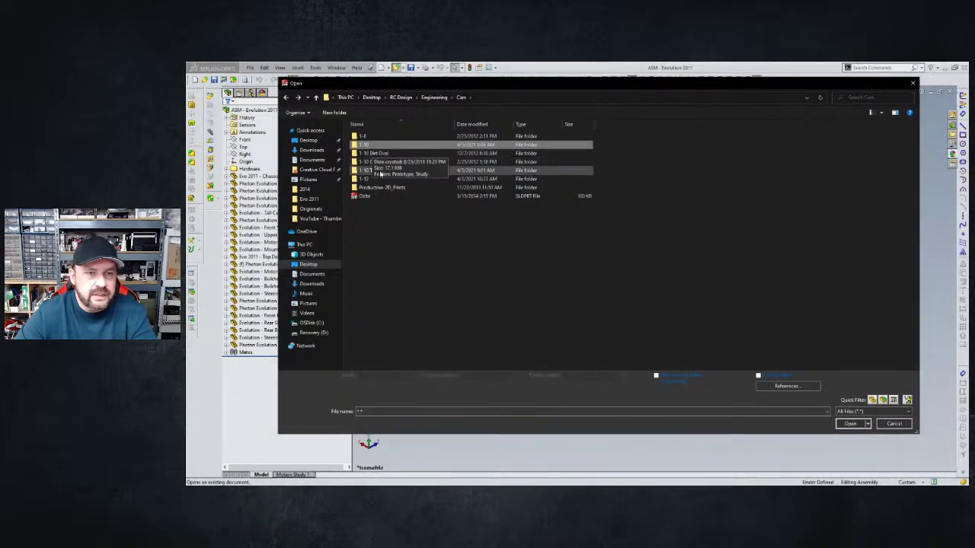
double_click(373, 170)
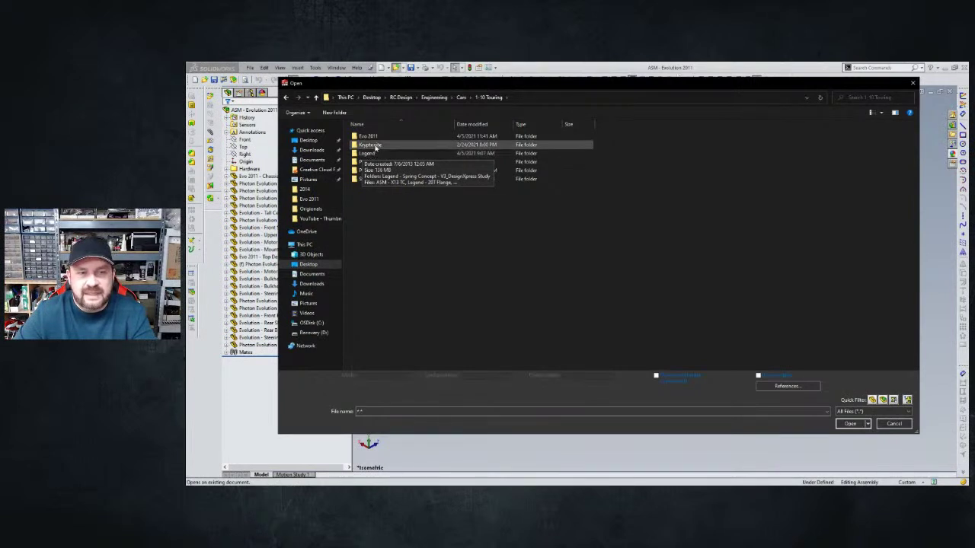
left_click(893, 424)
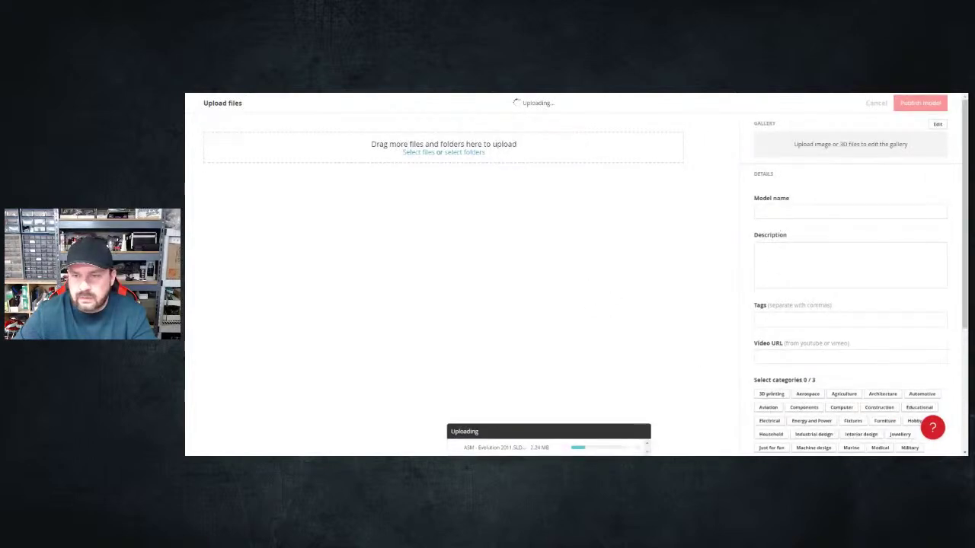
- Switch to the GrabCAD upload page and enter Evolution TC 2011 as the model name
left_click(773, 214)
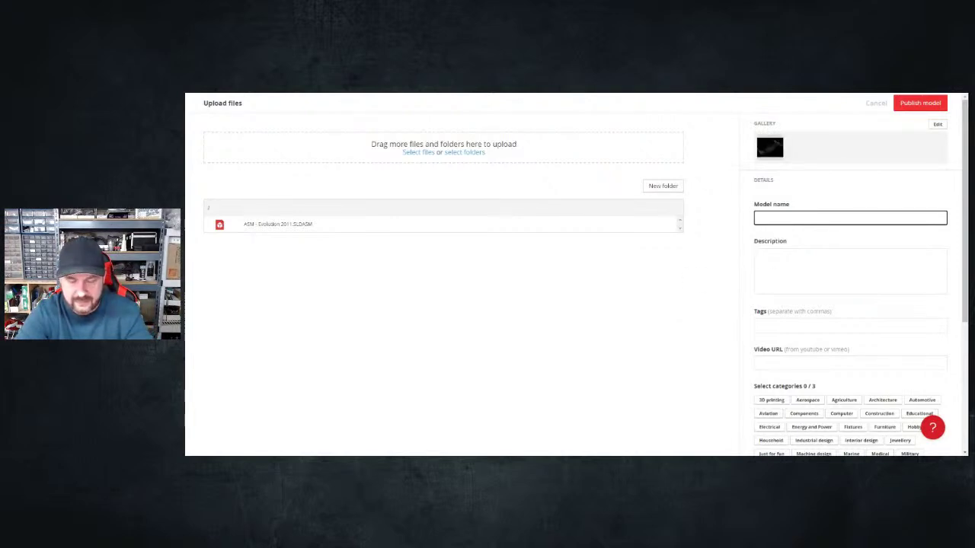
type("E")
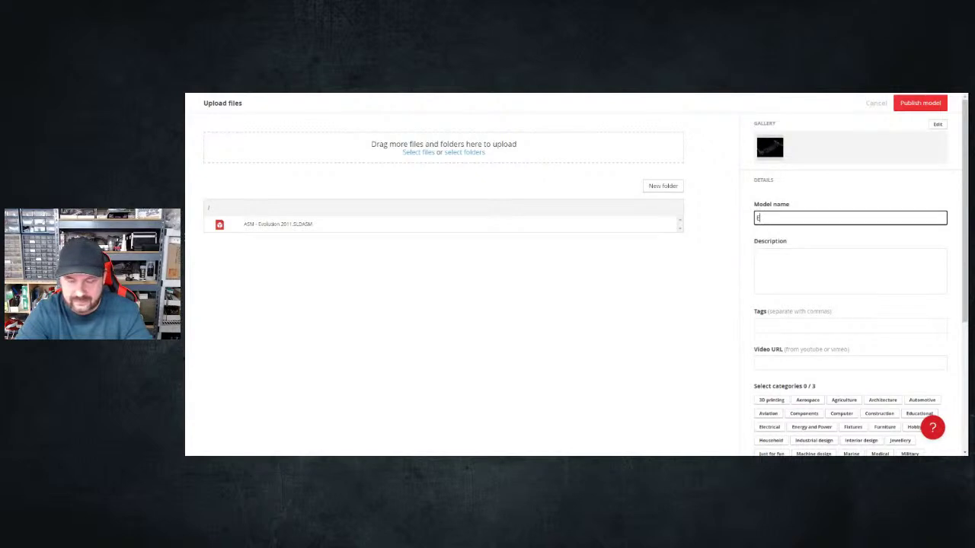
type("volu")
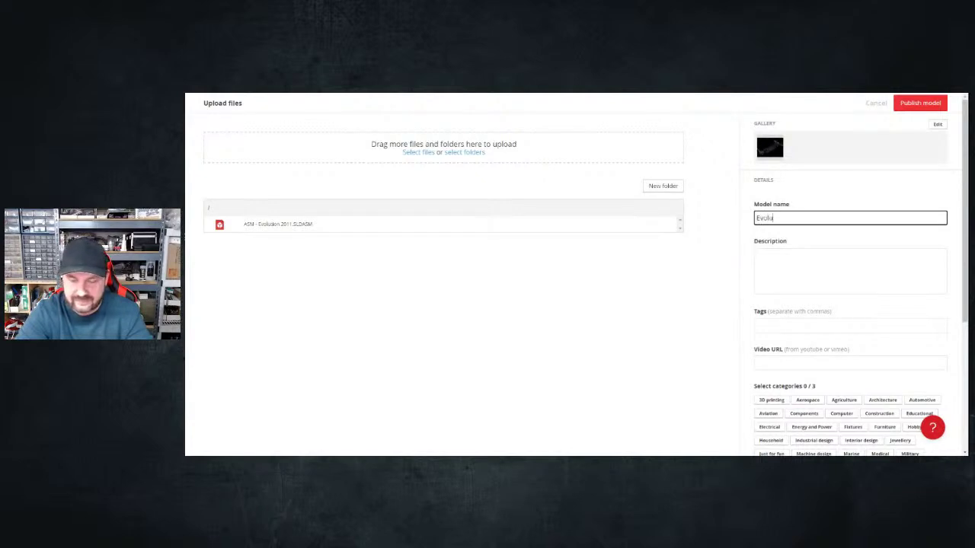
type("tion TC")
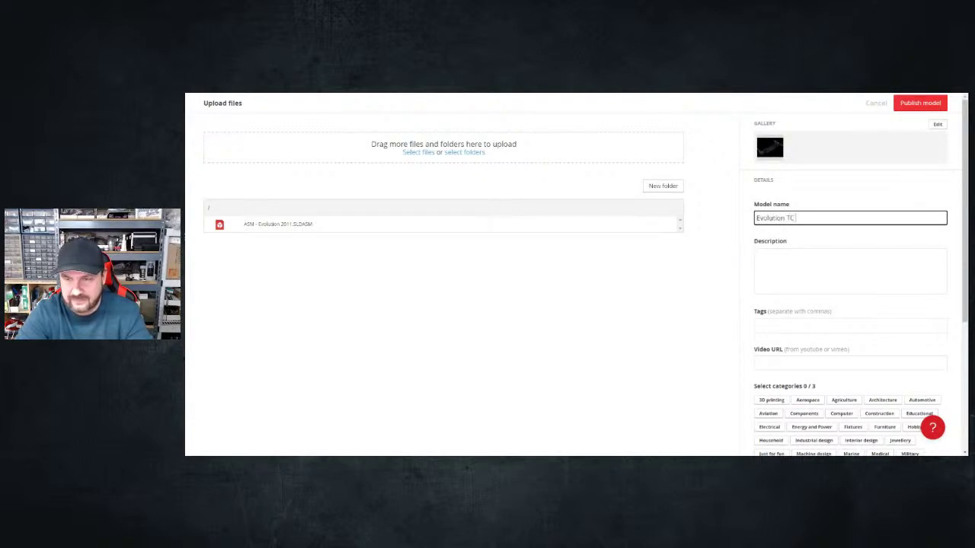
type(" 2011")
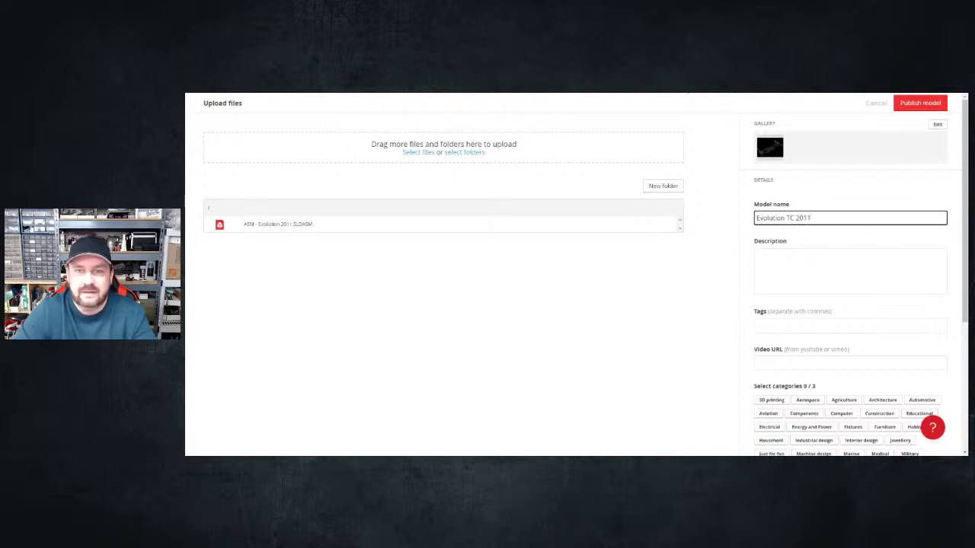
- Check the remaining detail fields and categories, and try to publish the model without a description
scroll(796, 343, "down", 3)
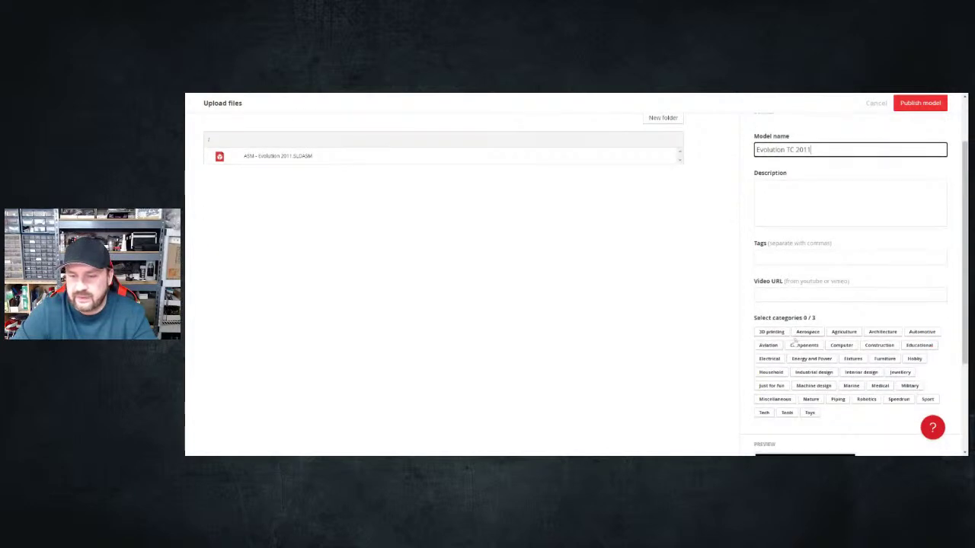
scroll(796, 342, "up", 3)
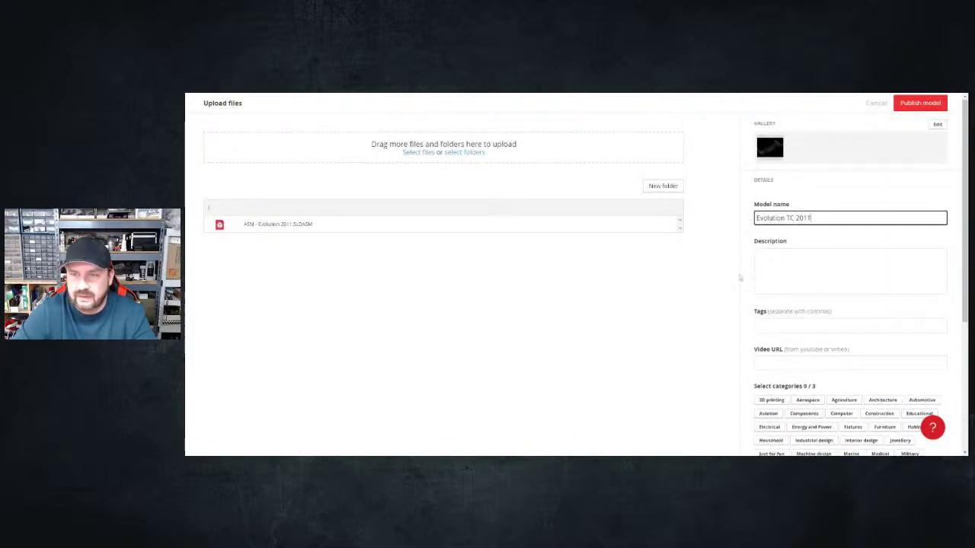
left_click(918, 104)
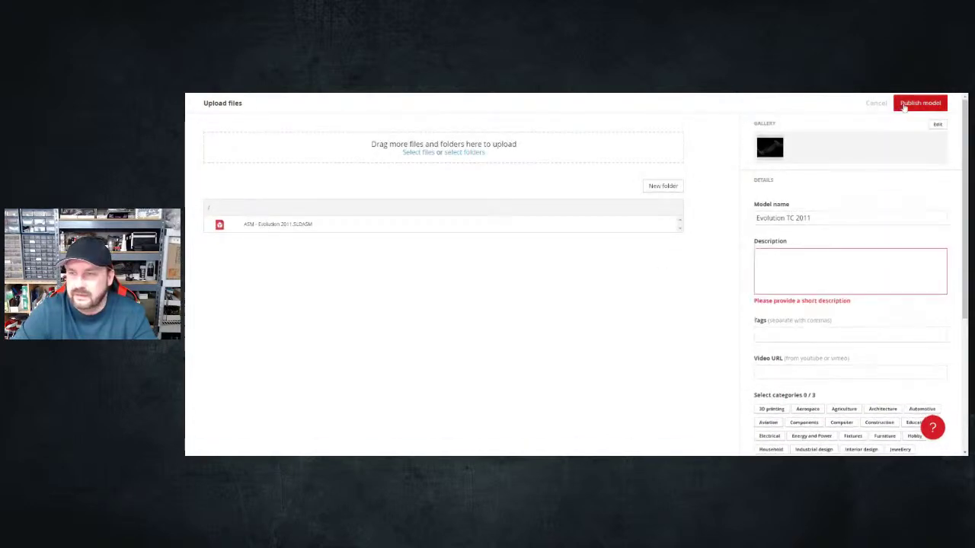
- Enter TC as the model's description and publish the model
left_click(769, 267)
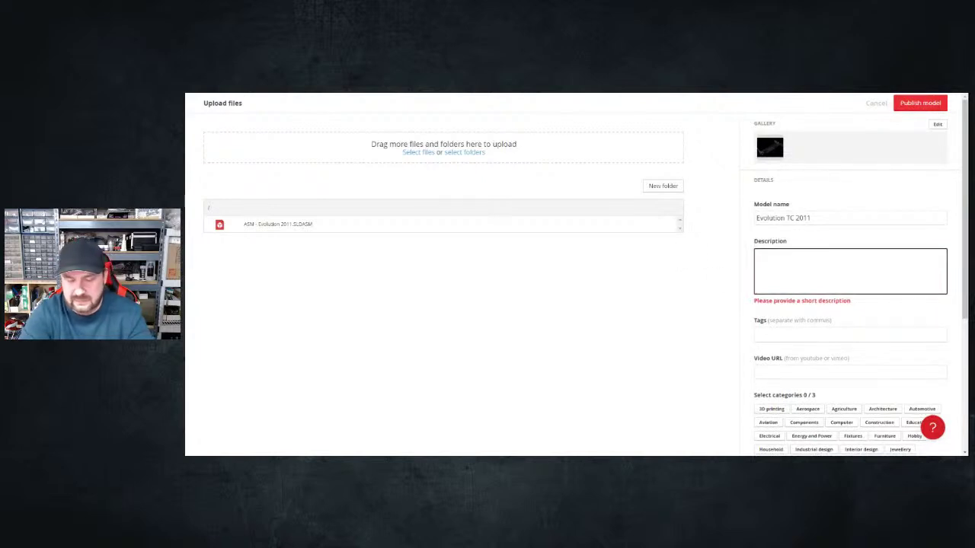
type("TC")
left_click(918, 105)
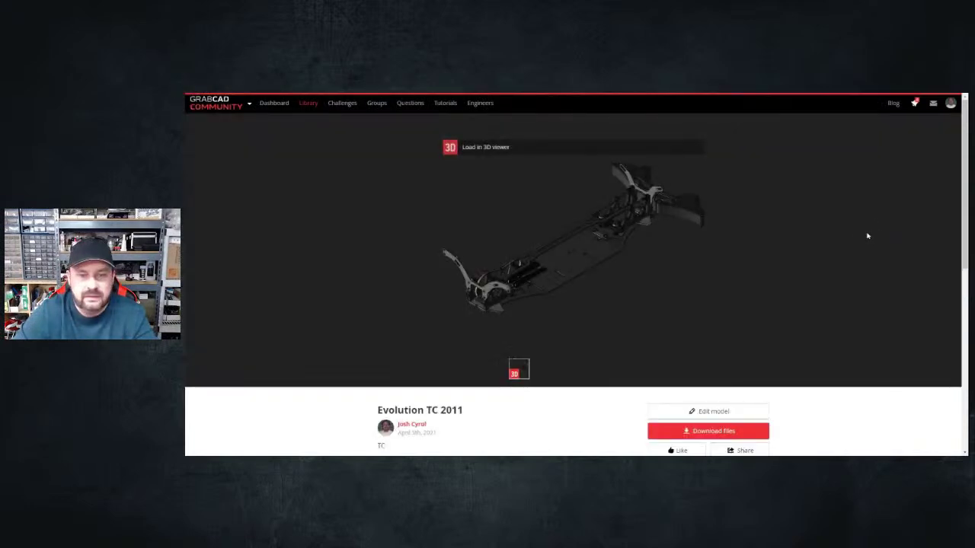
- Open the published model for editing, then upload and publish the assembly's SLDPRT part files
scroll(685, 288, "down", 1)
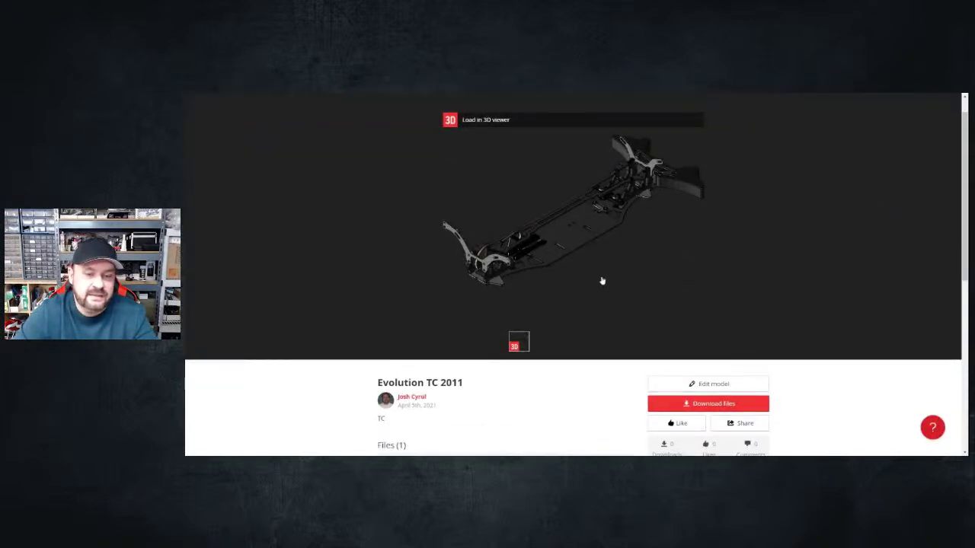
scroll(602, 281, "down", 2)
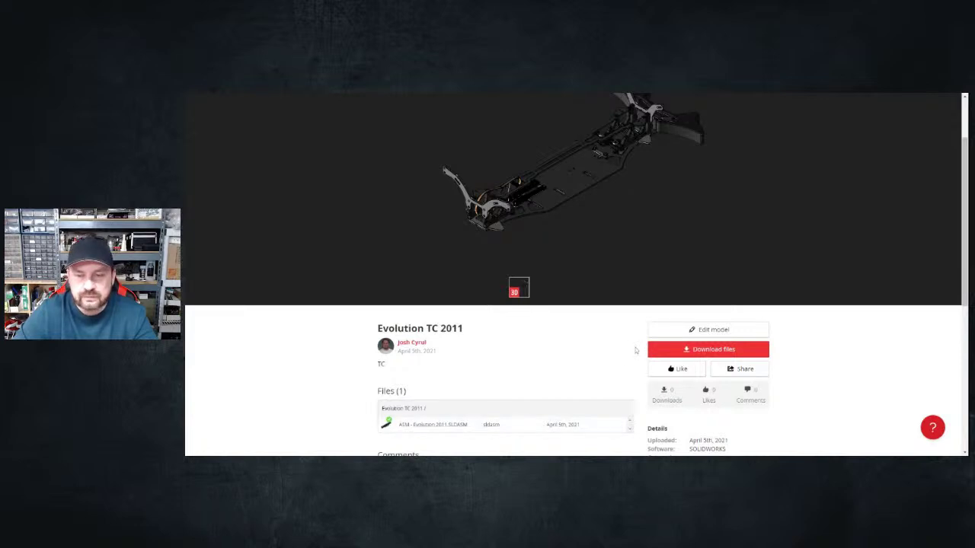
left_click(683, 330)
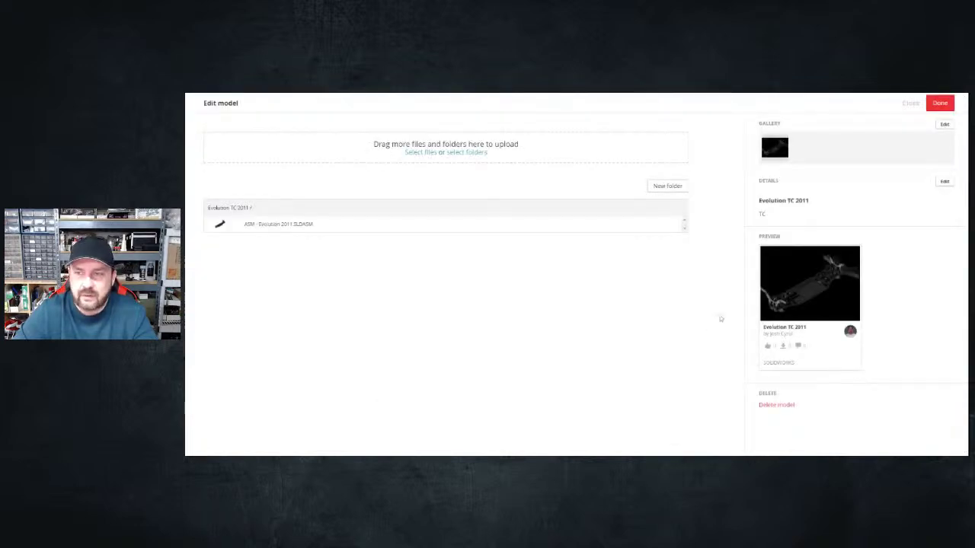
left_click(425, 154)
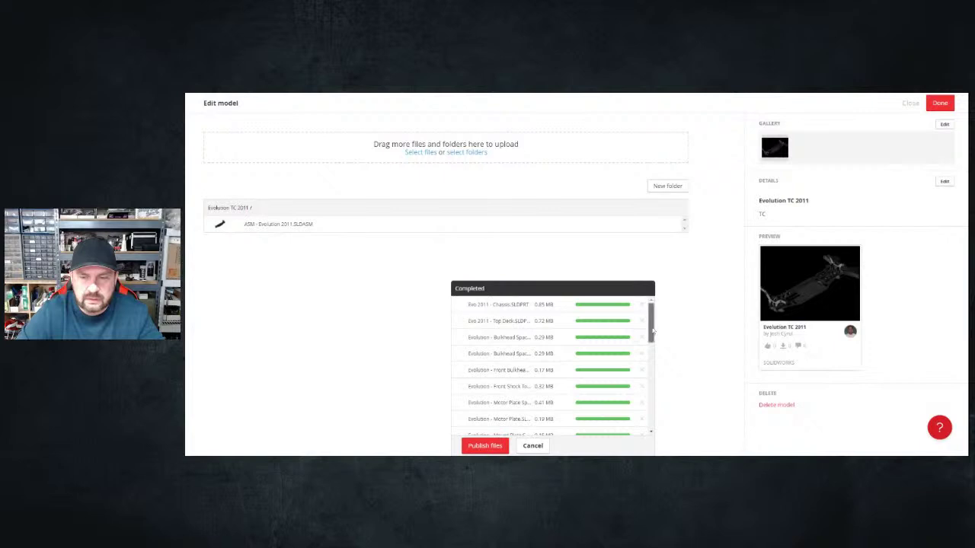
left_click_drag(651, 322, 661, 431)
left_click(483, 447)
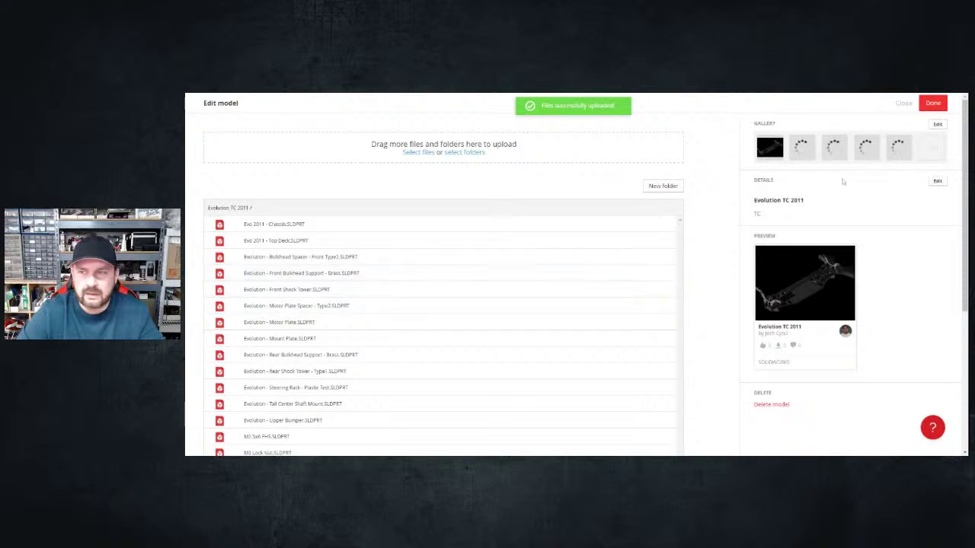
- Edit the model's gallery to hide the M3x6 FHS, M3x8 BHS and M3x8 FHS screw thumbnails
left_click(937, 124)
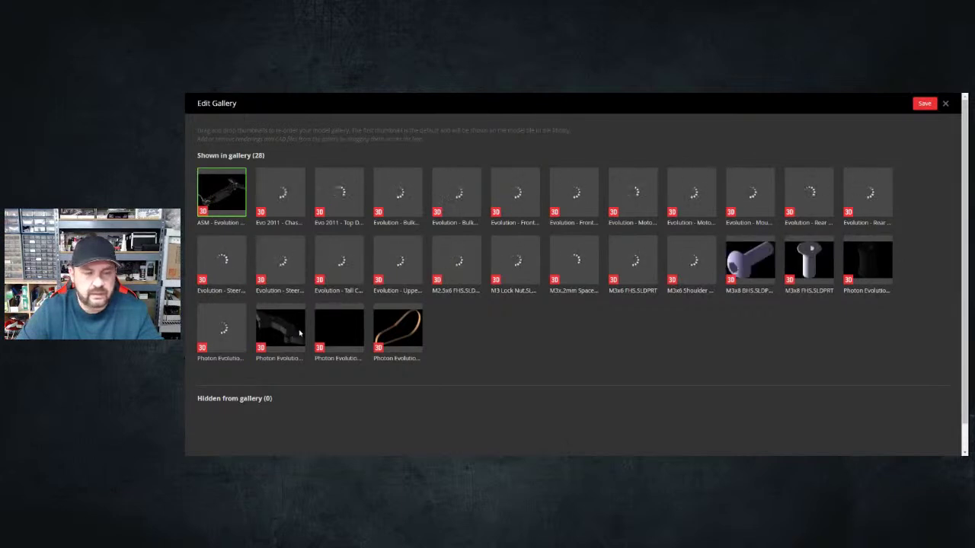
left_click_drag(734, 277, 637, 263)
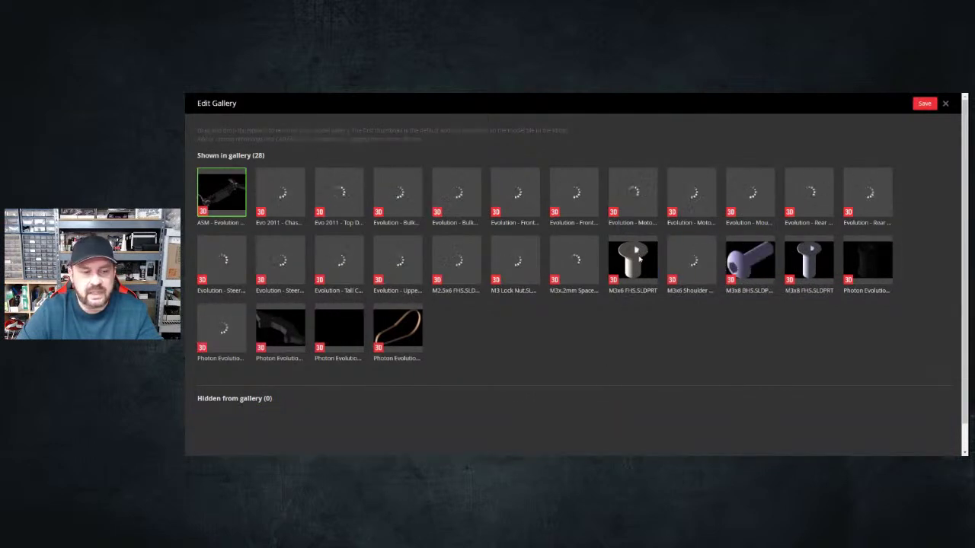
left_click_drag(636, 263, 700, 431)
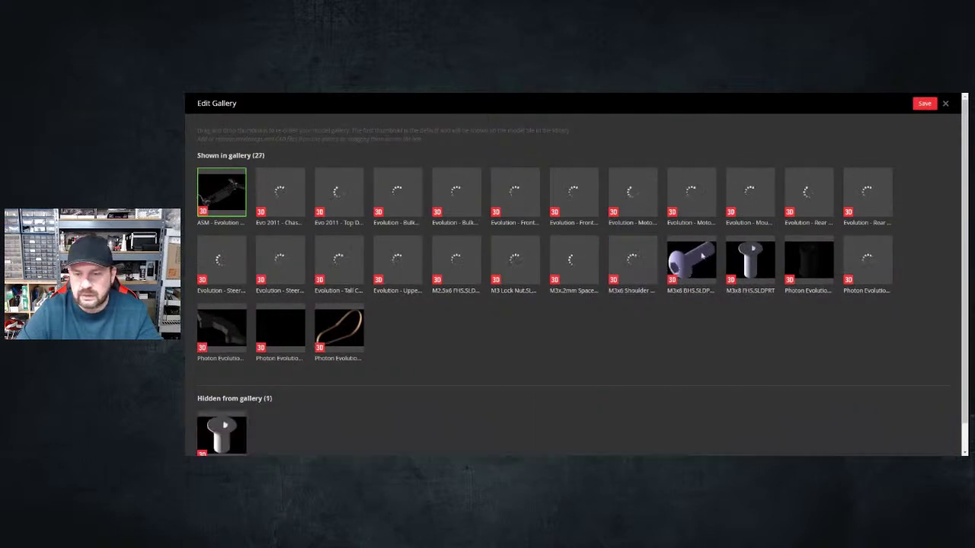
left_click_drag(694, 260, 687, 430)
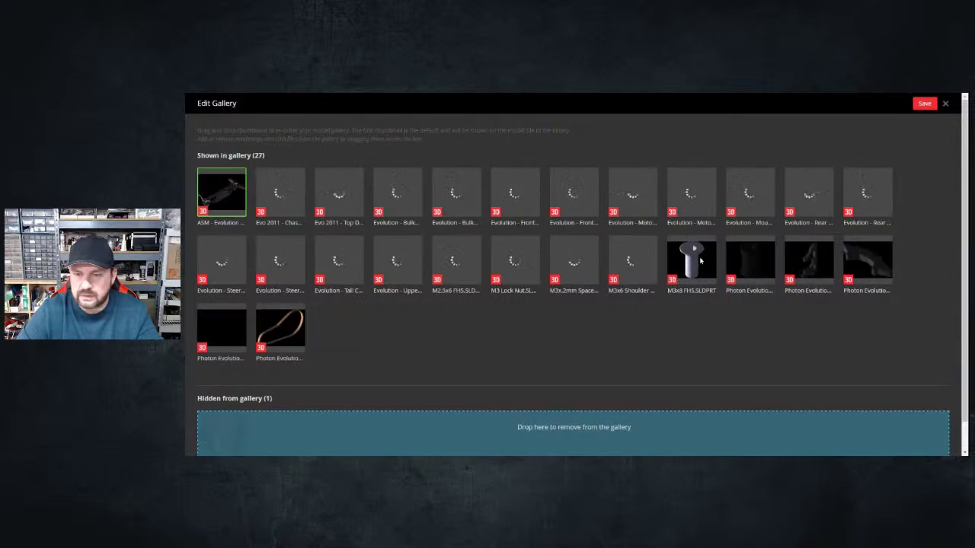
left_click_drag(689, 301, 536, 407)
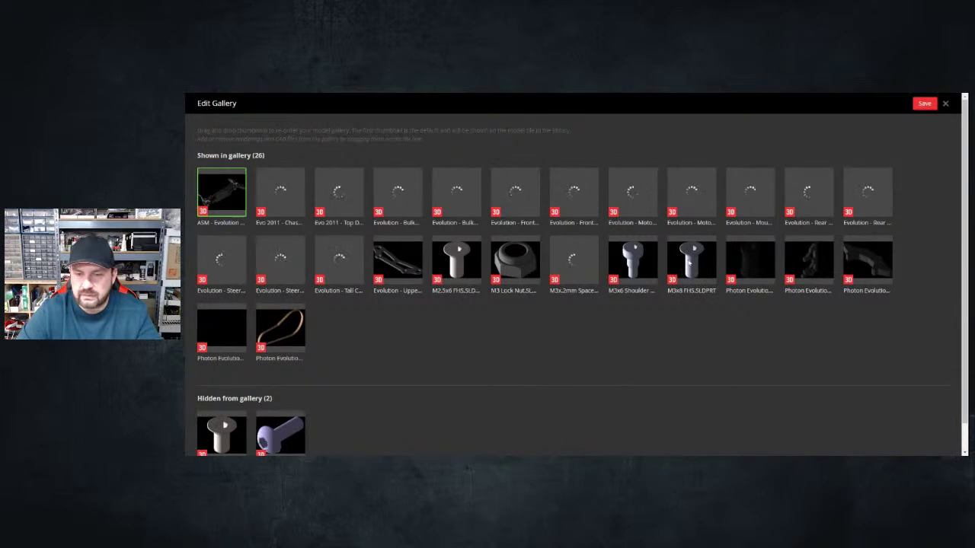
left_click_drag(688, 261, 563, 446)
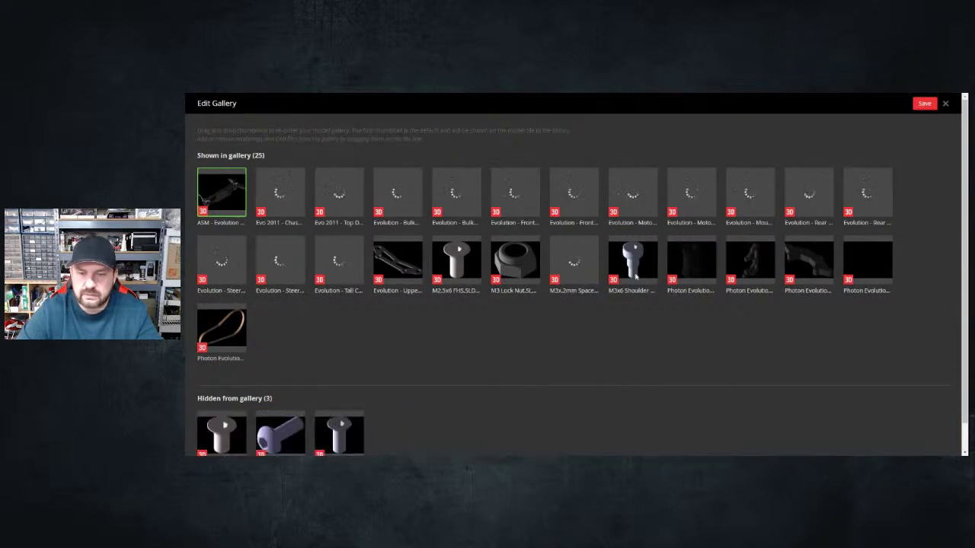
- Hide the M3x6 Shoulder and M2.5x6 FHS thumbnails, then save the gallery and finish editing the model
left_click_drag(636, 277, 562, 431)
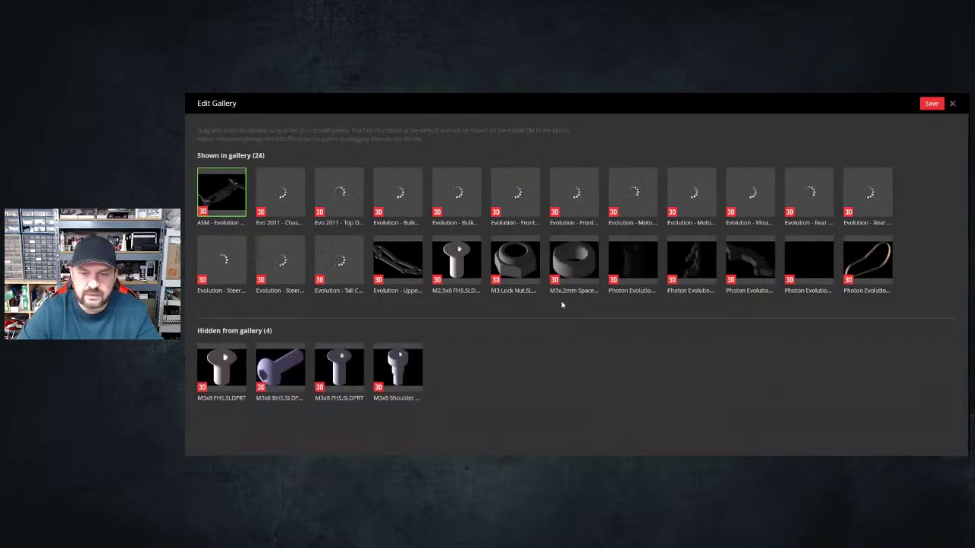
left_click_drag(464, 267, 519, 387)
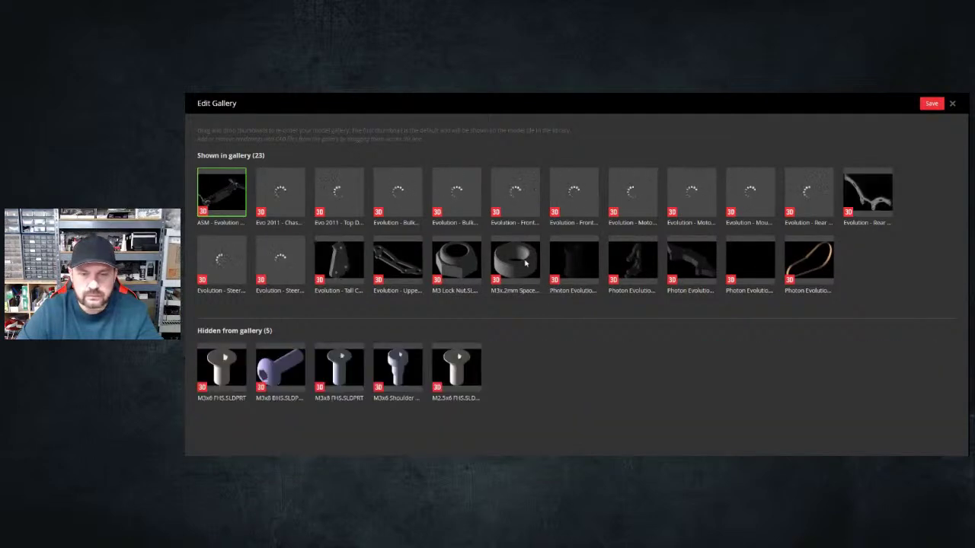
left_click_drag(525, 263, 522, 271)
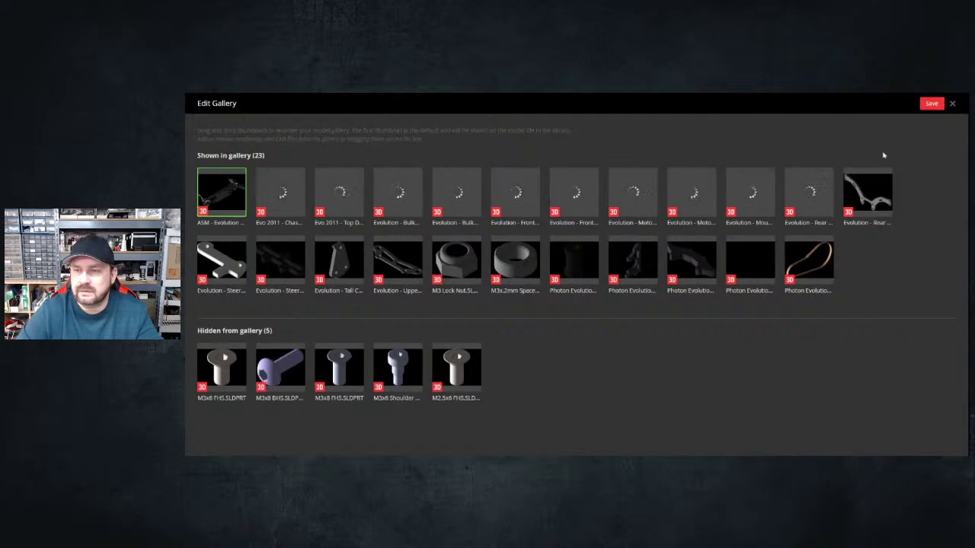
left_click(930, 102)
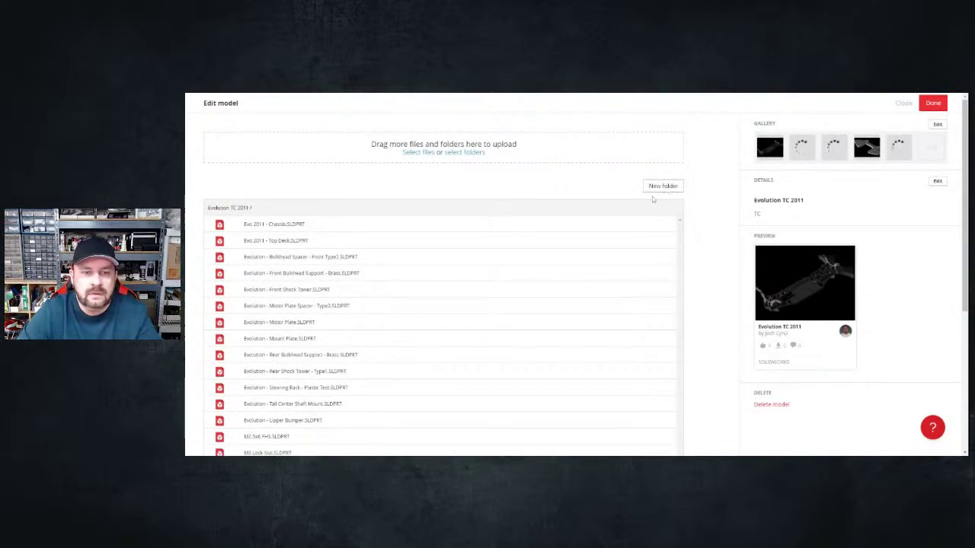
key("Return")
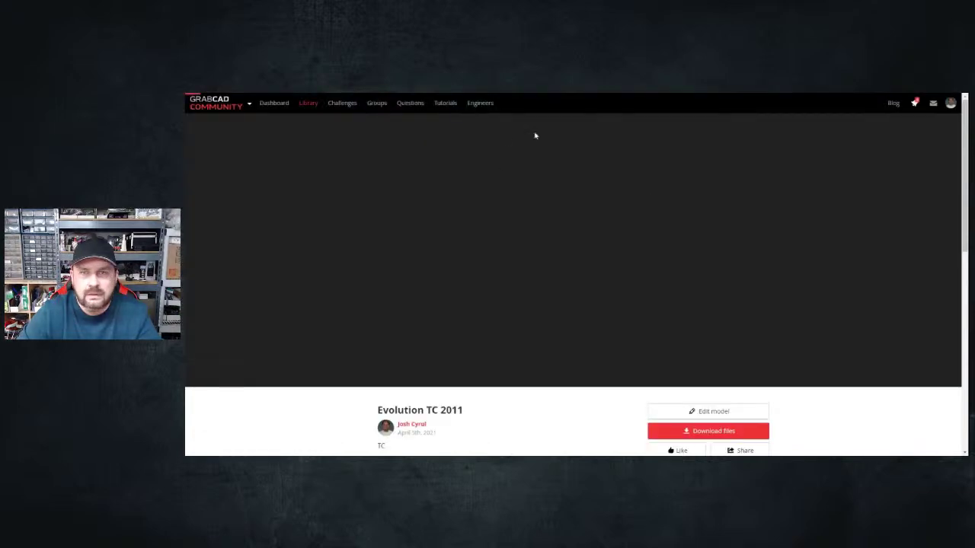